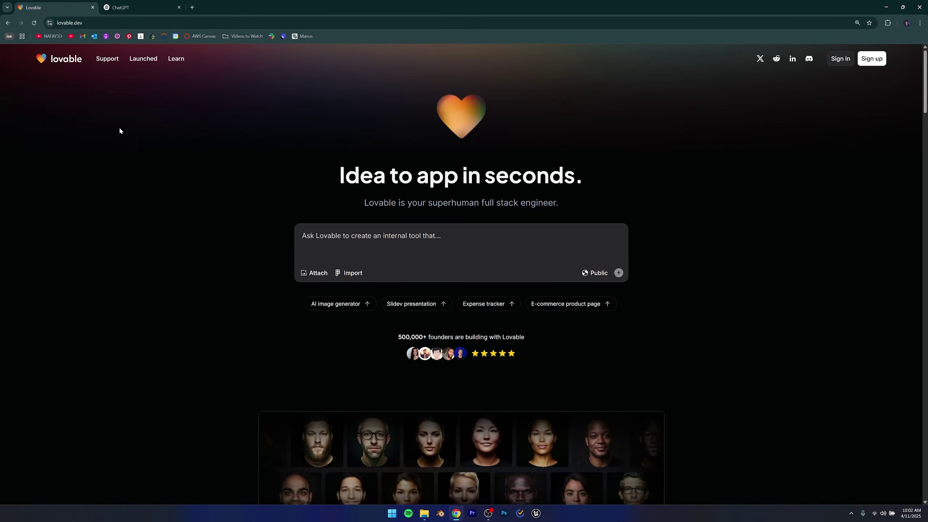
# View the account creation page with its sign-up options and return to the home page
pyautogui.click(872, 58)
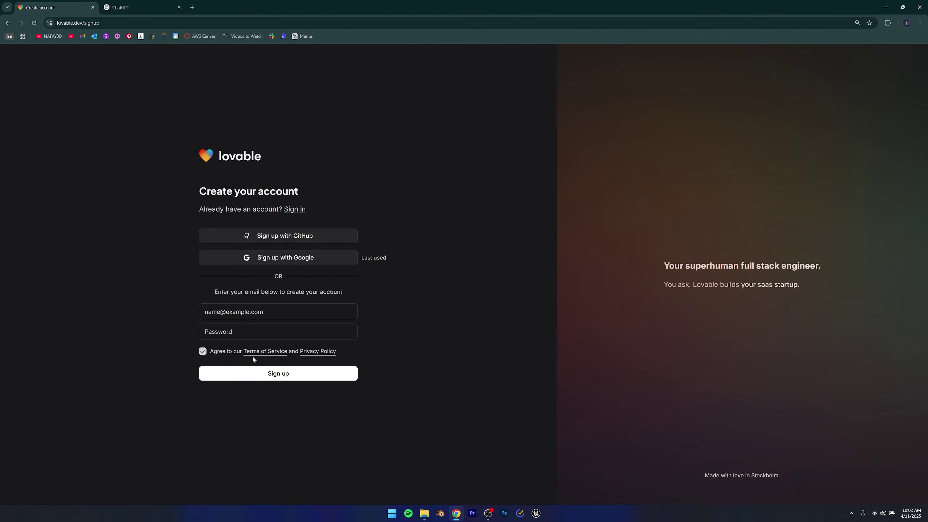
pyautogui.click(7, 22)
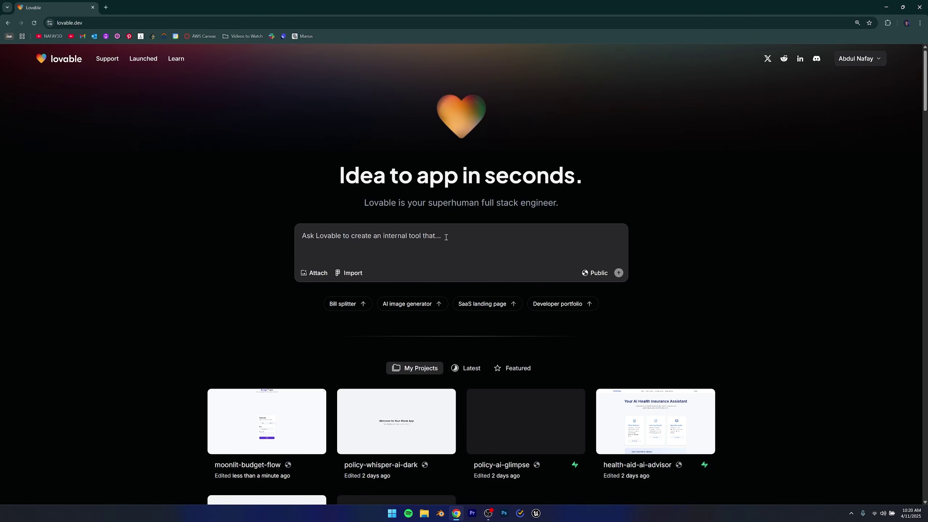
# Begin the app prompt with "i am a 3d artist, i focus on product visualization"
pyautogui.write('i am a 3d ')
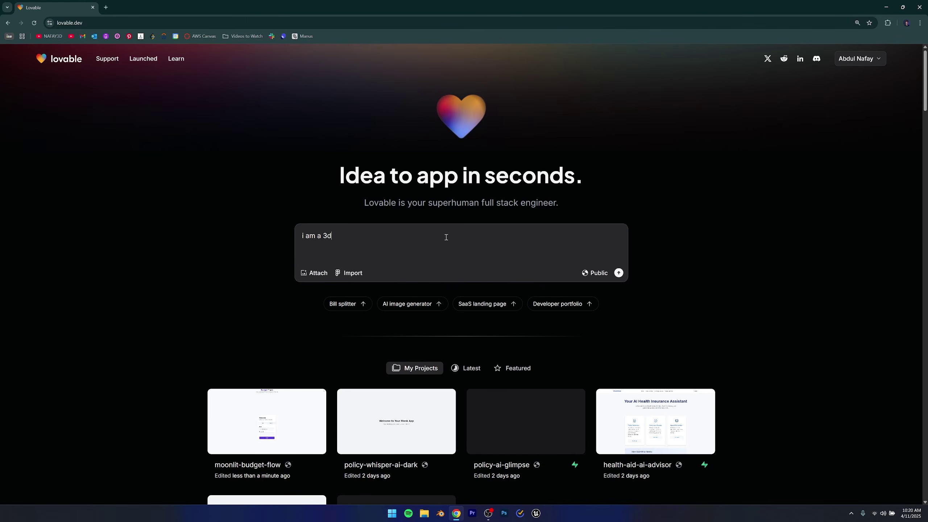
pyautogui.write('artist,')
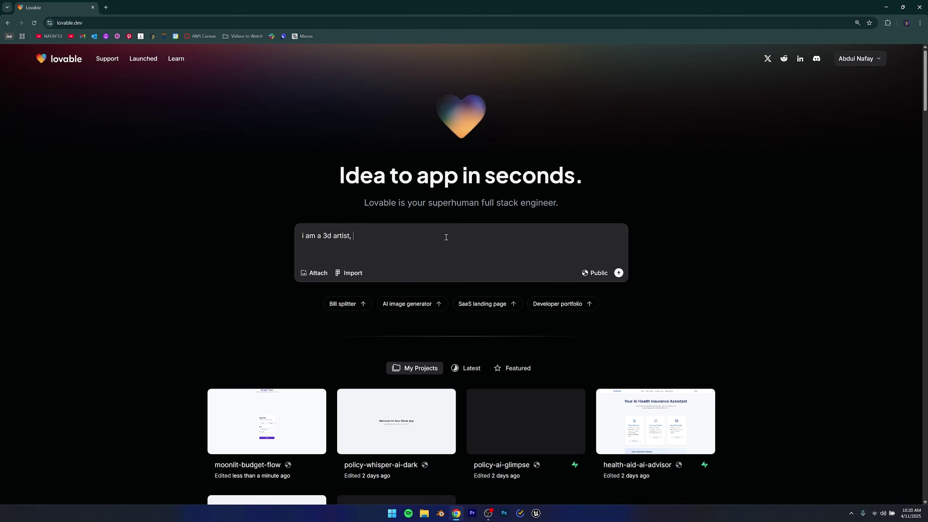
pyautogui.write(' i focus on prod')
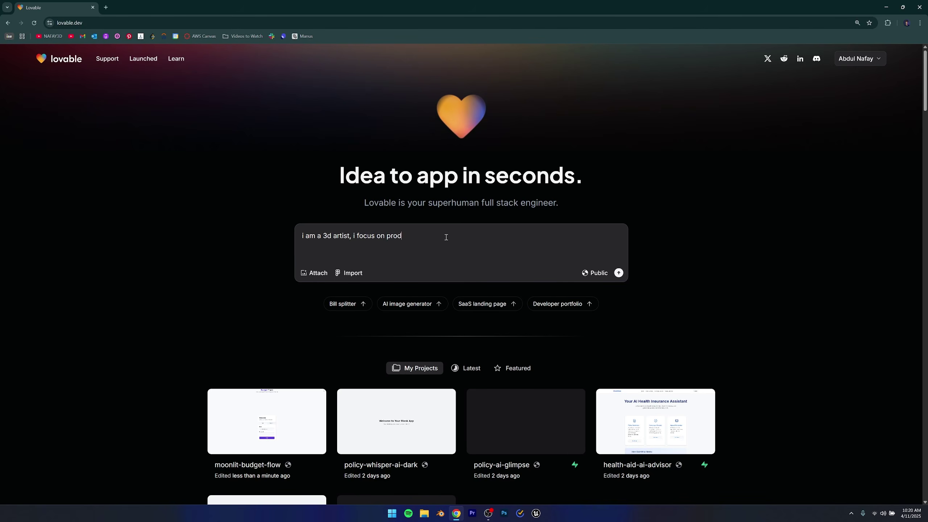
pyautogui.write('uct visualization ')
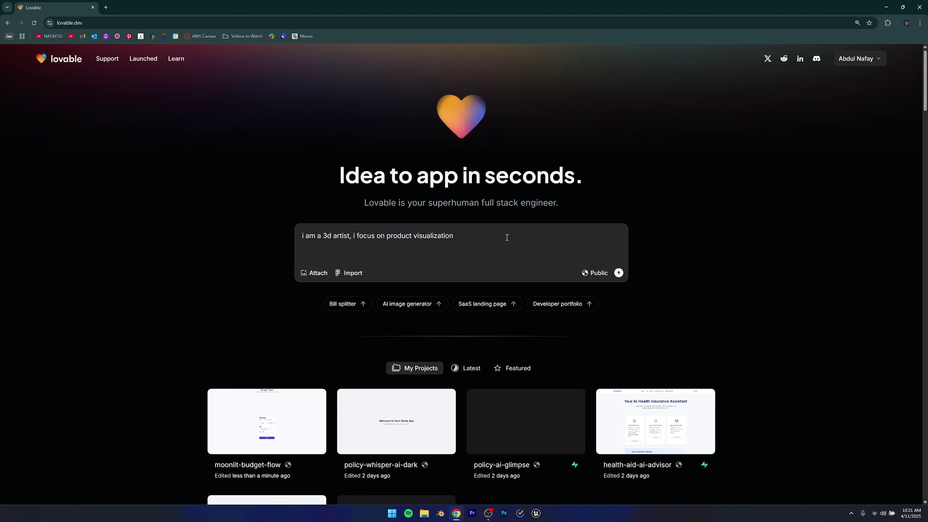
# Continue the prompt with "I want a professional looking high quality portfolio website. Make it very creative and modern"
pyautogui.write('I wan t ')
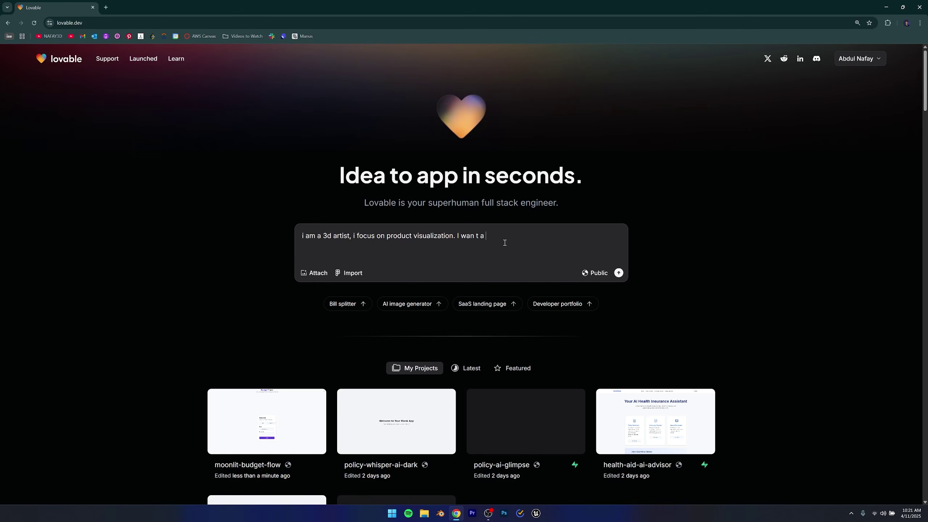
pyautogui.write('a prof')
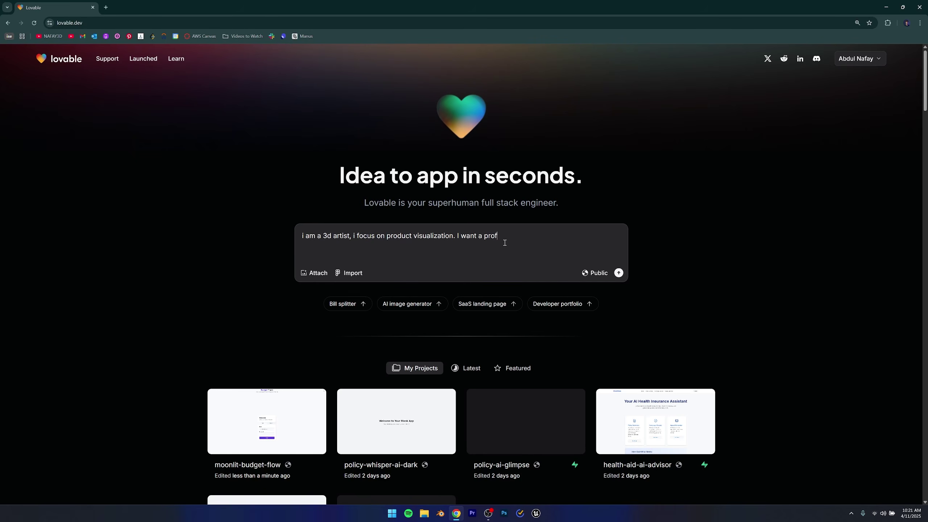
pyautogui.write('essional loo')
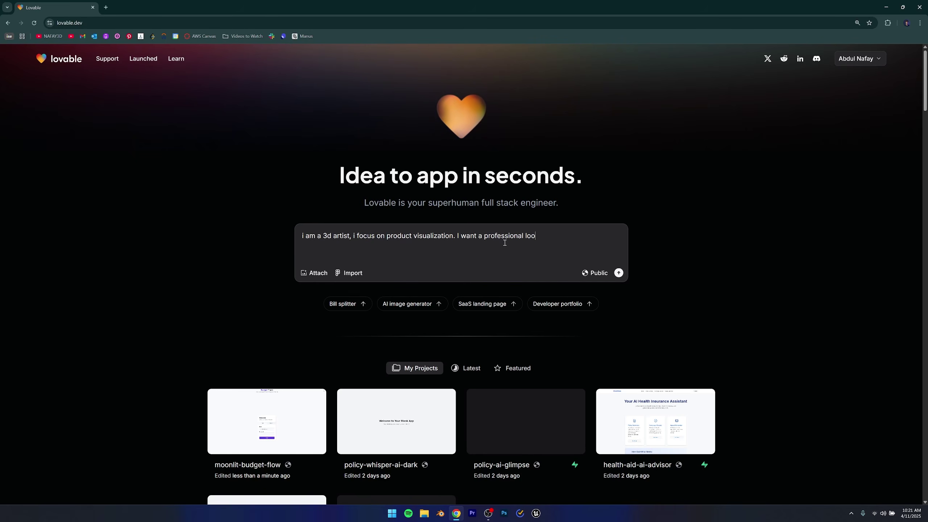
pyautogui.write('king high qua')
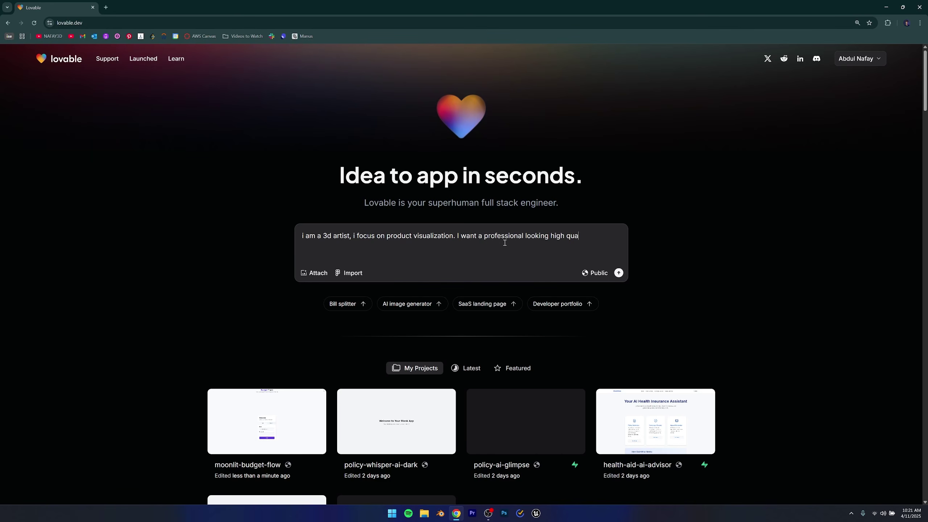
pyautogui.write('lity web')
pyautogui.press('BackSpace')
pyautogui.press('BackSpace')
pyautogui.press('BackSpace')
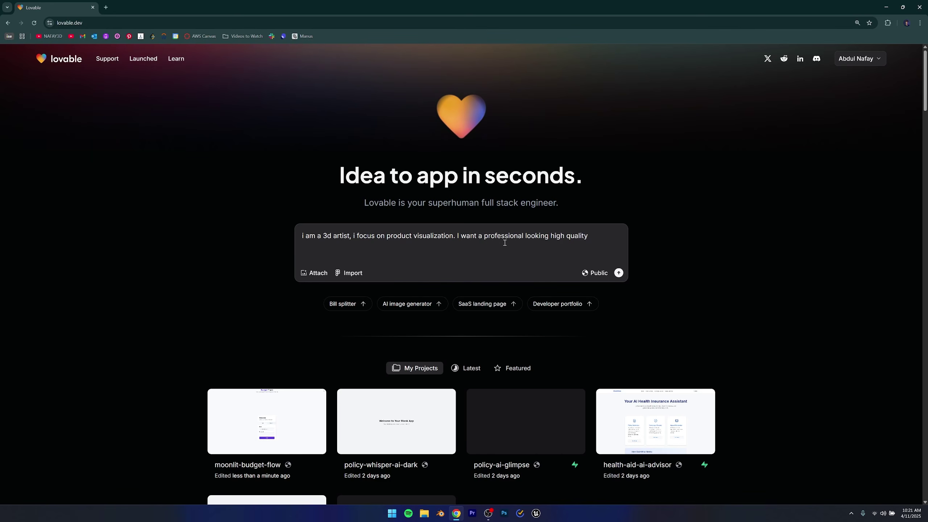
pyautogui.write('portfolio website. Make ')
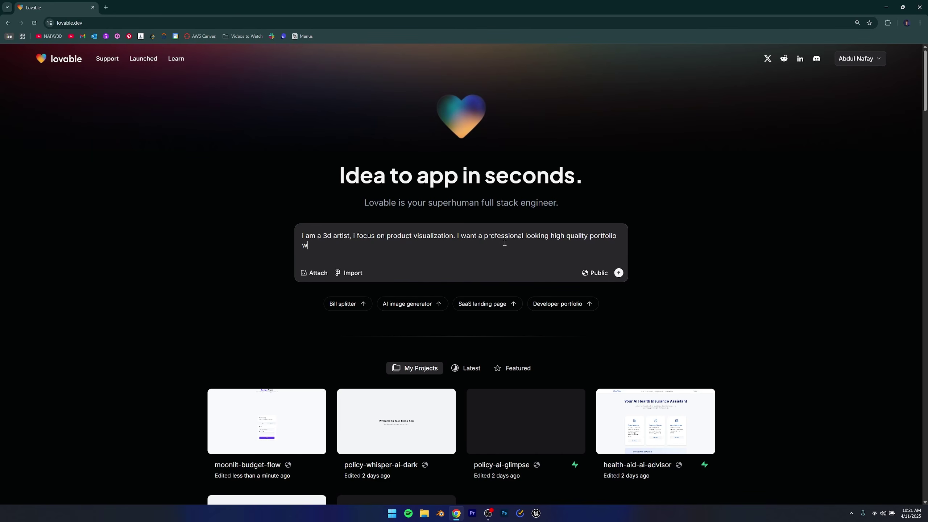
pyautogui.write('it ')
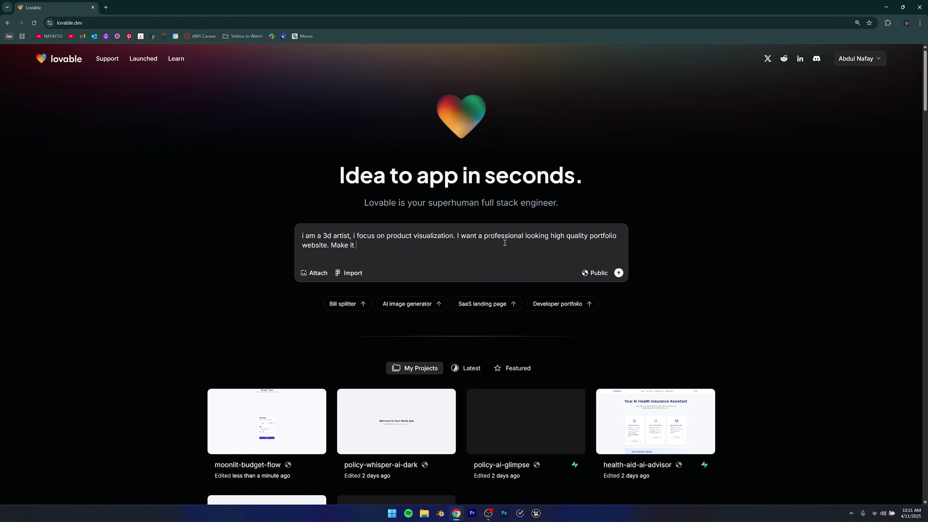
pyautogui.write('very creative and ')
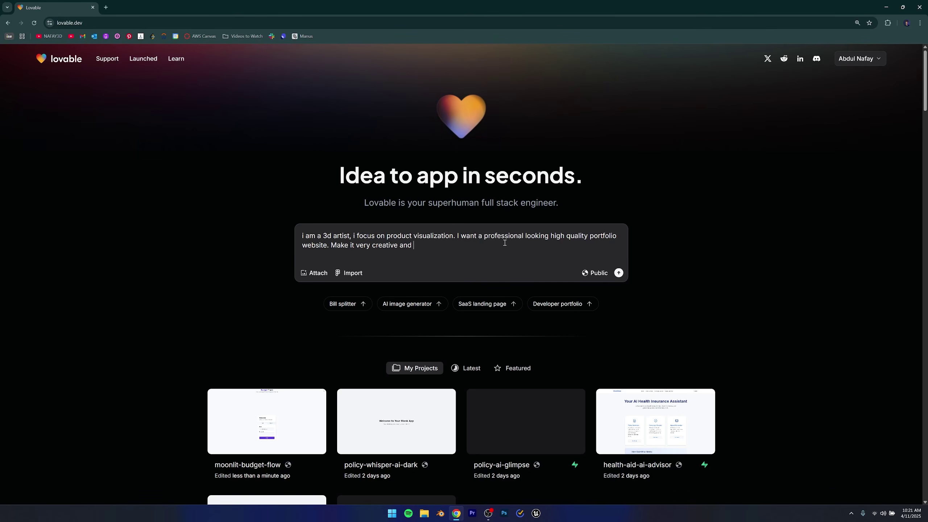
pyautogui.write('modern')
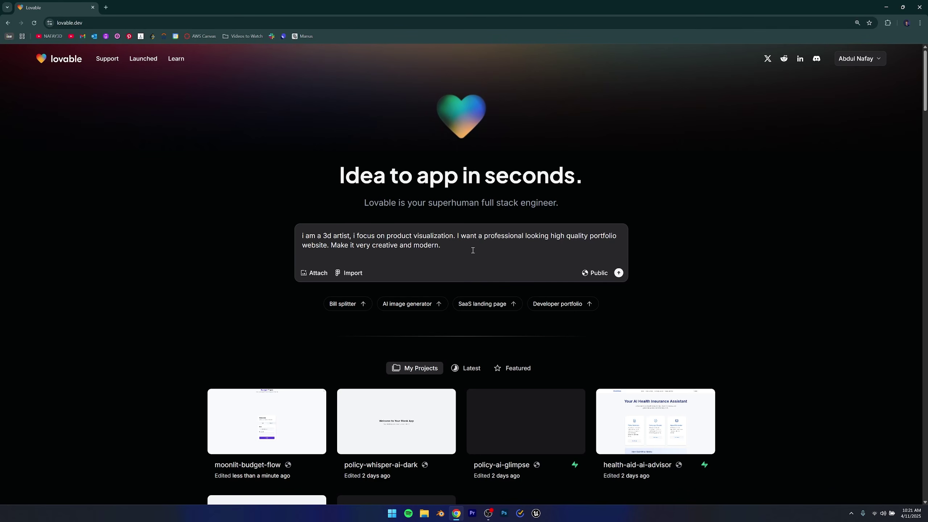
# Add the correctly spelled request "Add placeholder images for where I can add my 3d work" to the prompt
pyautogui.write('. Add pla')
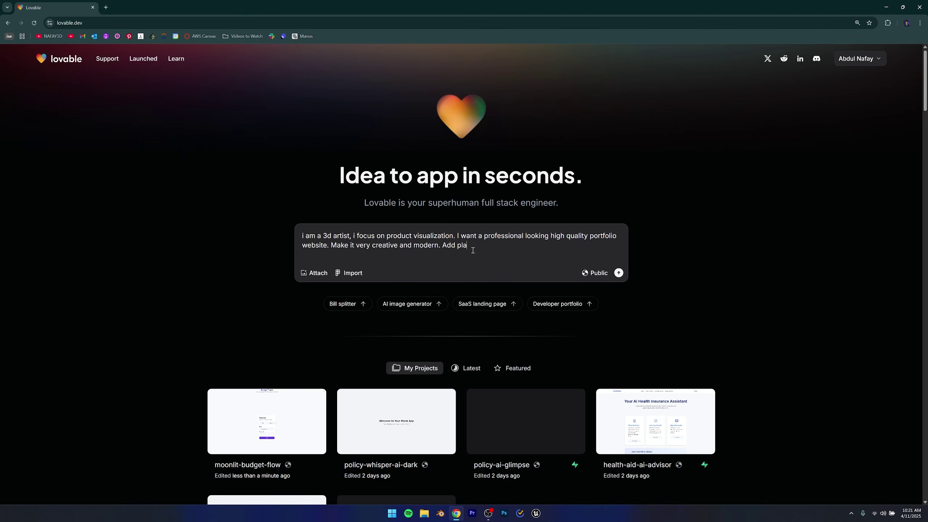
pyautogui.write('ceholder ')
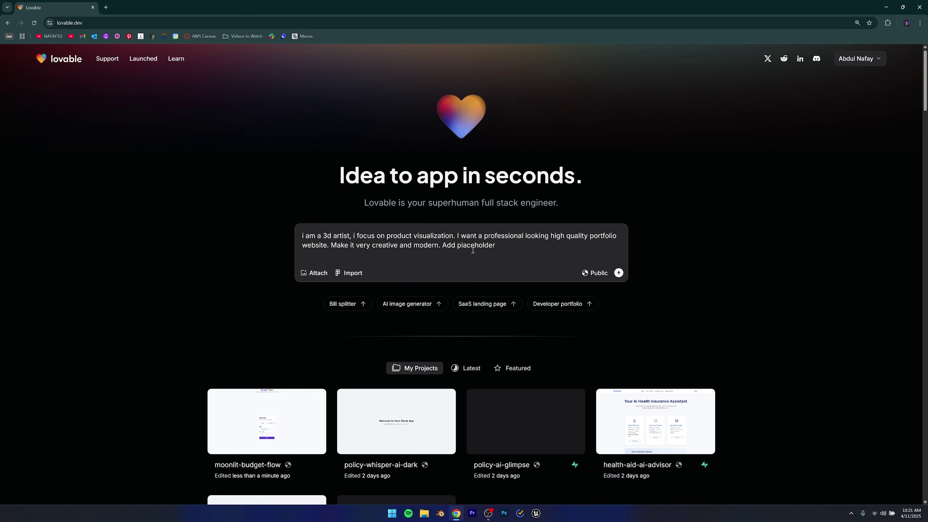
pyautogui.write('images for whre I ')
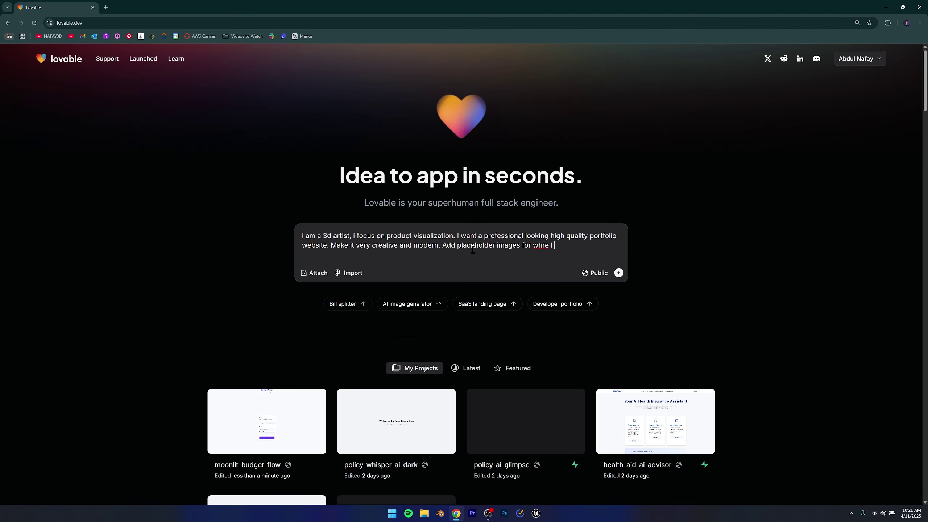
pyautogui.write('can add my 3')
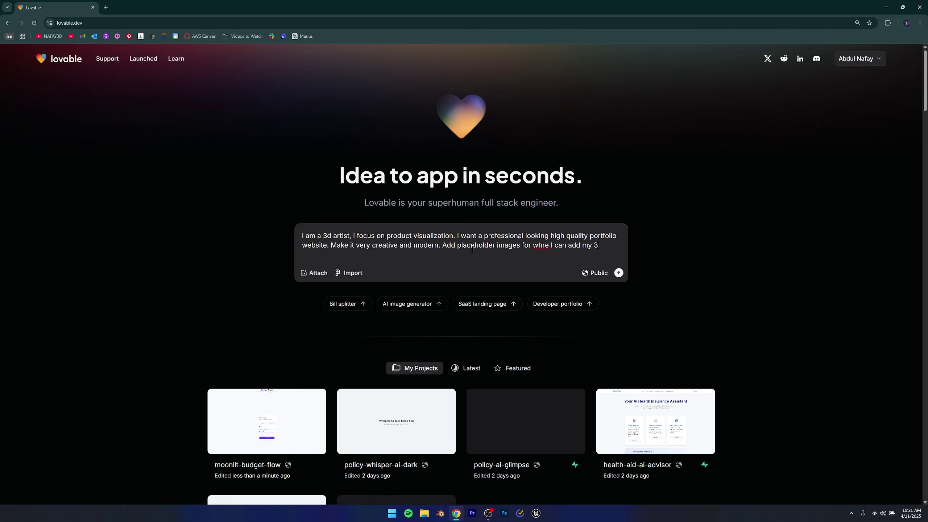
pyautogui.write('d work')
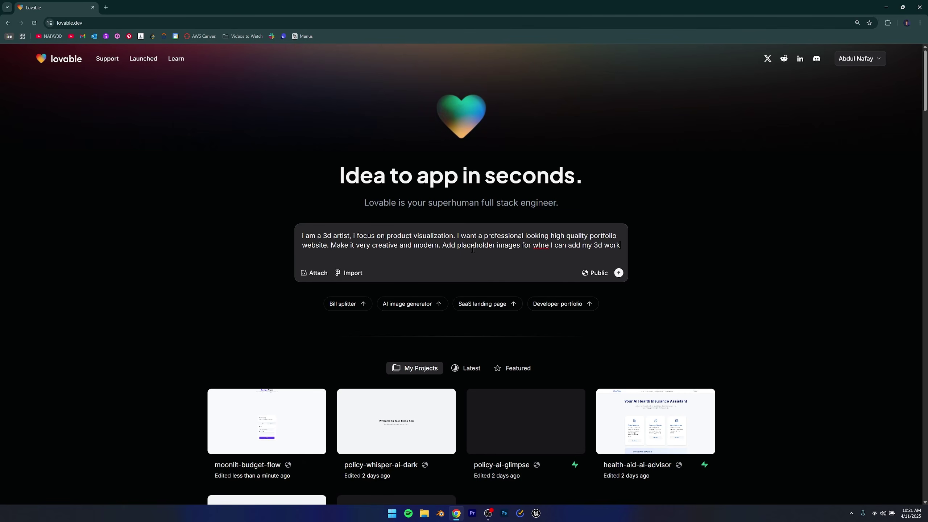
pyautogui.rightClick(538, 246)
pyautogui.click(558, 256)
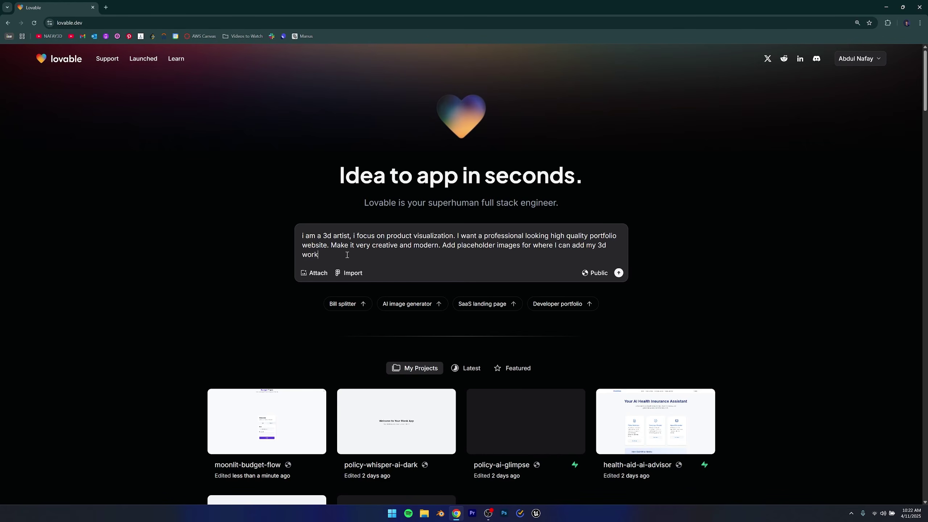
# Extend the prompt with the page requests "add contact page. add about me page."
pyautogui.write('. ')
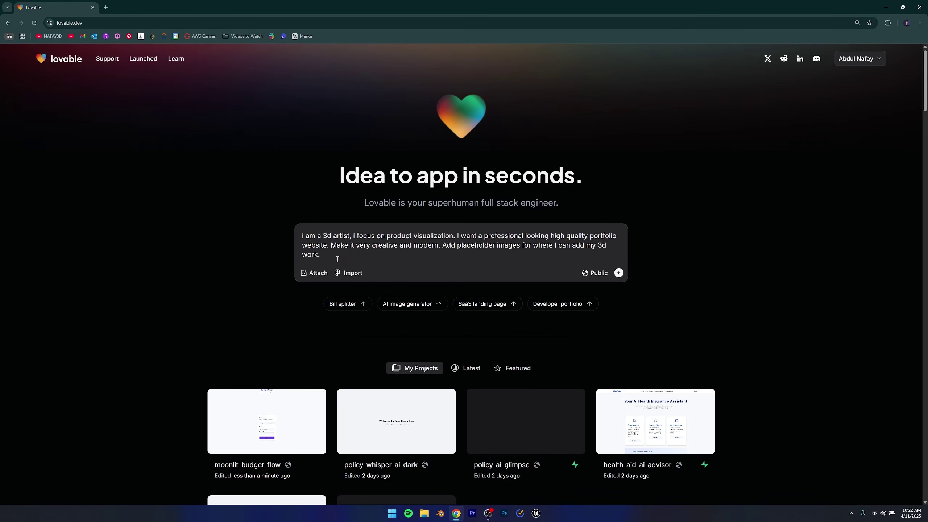
pyautogui.write('add ')
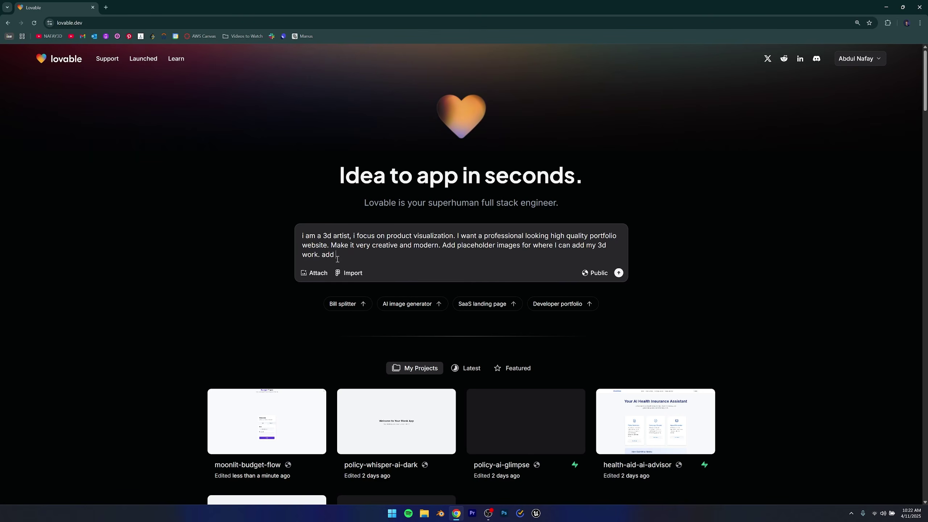
pyautogui.write('contact page. add')
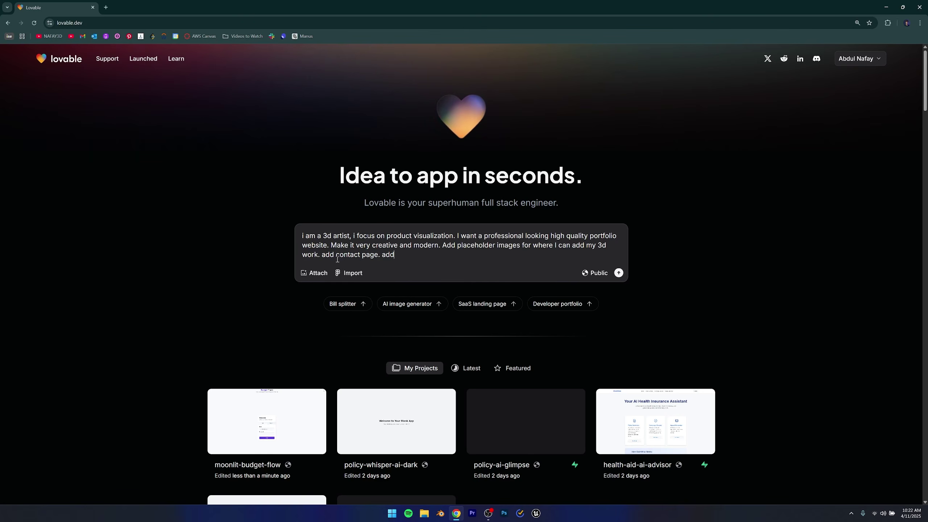
pyautogui.write(' about me page. ')
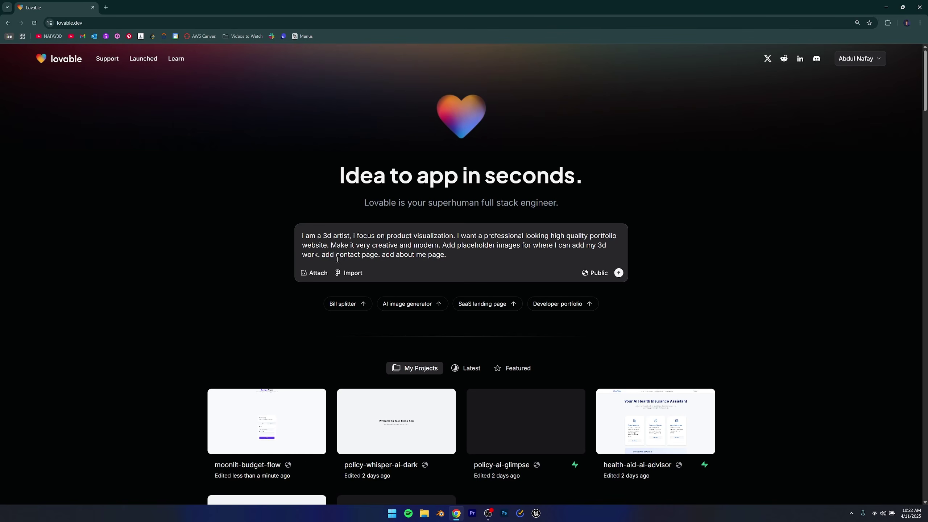
# Finish the prompt with "Ask me any questions you may have before starting." and submit it to generate the website
pyautogui.write('Ask me ')
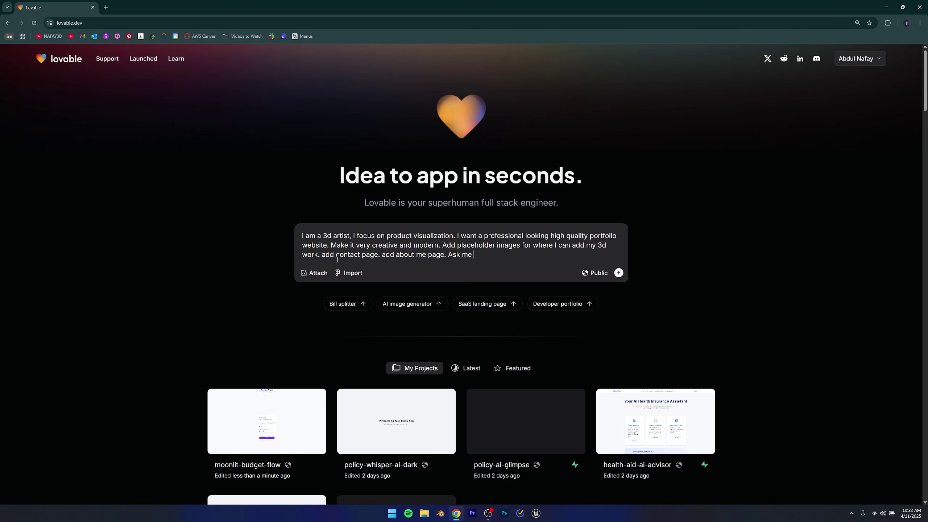
pyautogui.write('any questu')
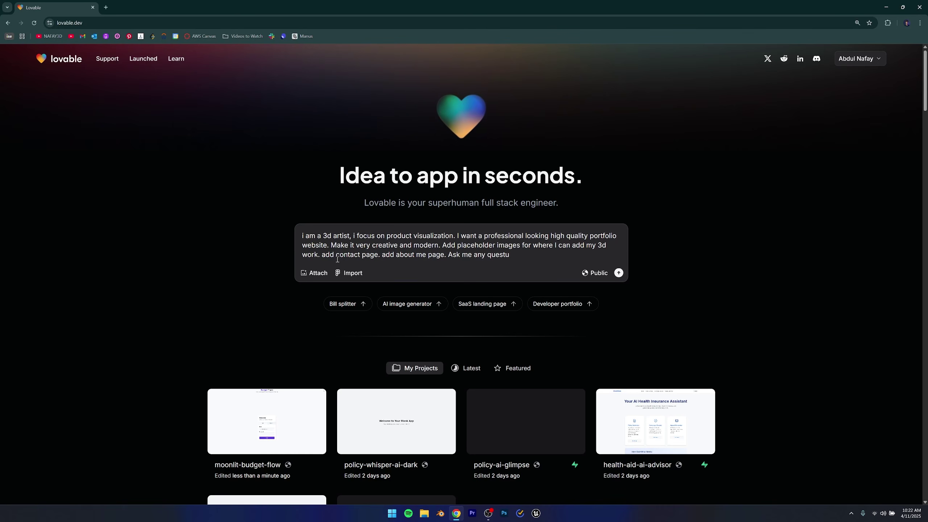
pyautogui.press('BackSpace')
pyautogui.write('ions you ma')
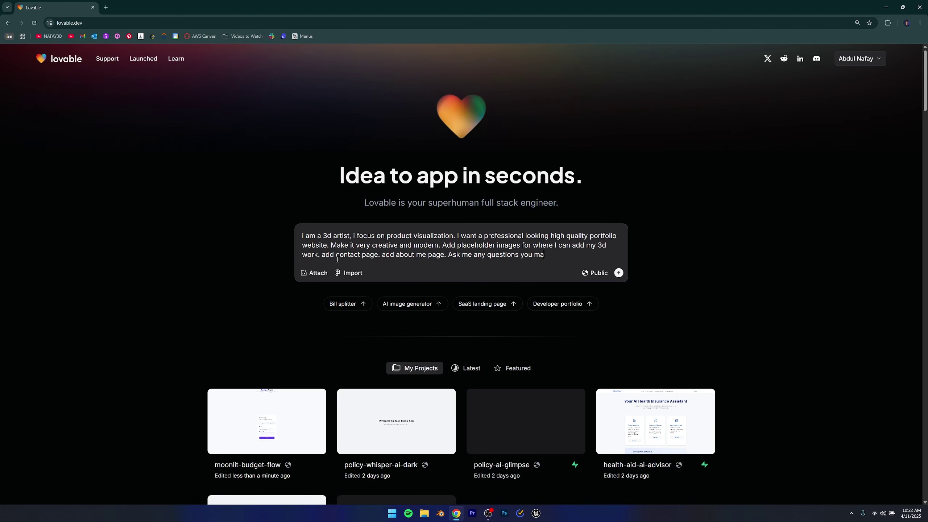
pyautogui.write('y have before sta')
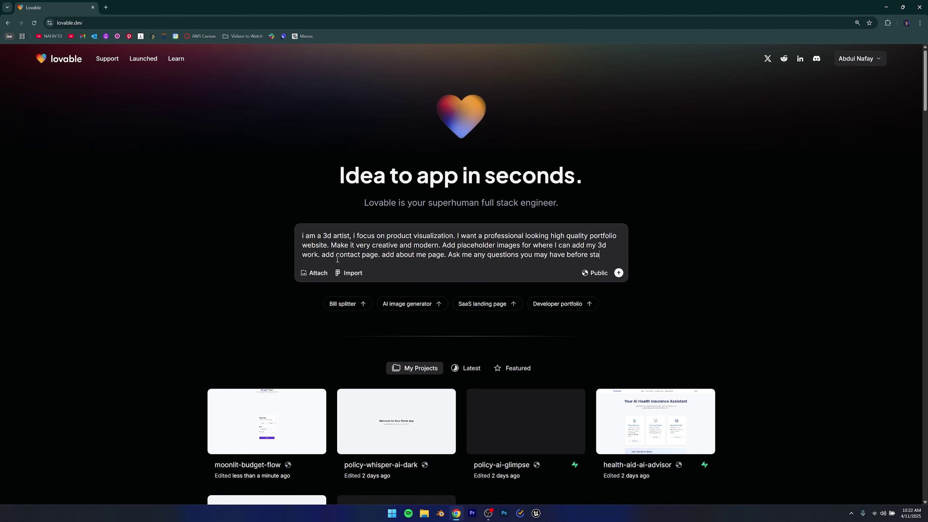
pyautogui.write('rting.')
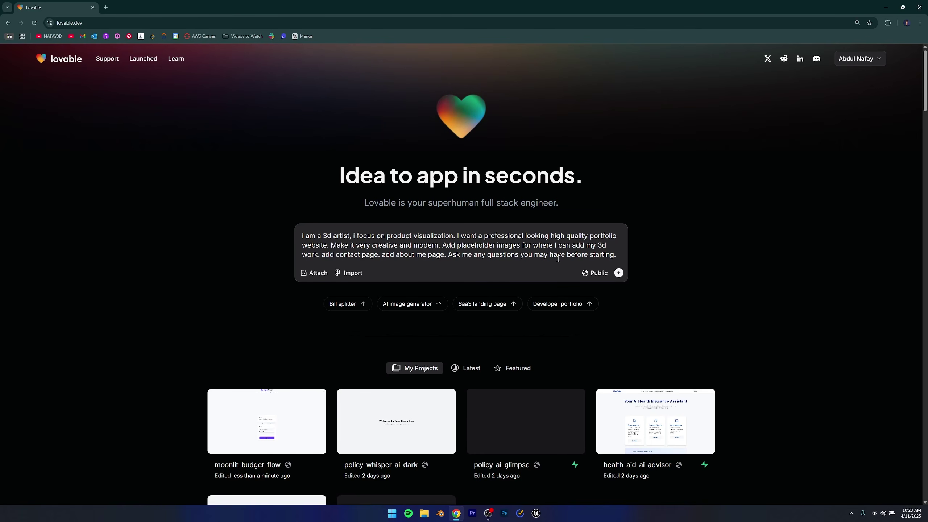
pyautogui.click(618, 273)
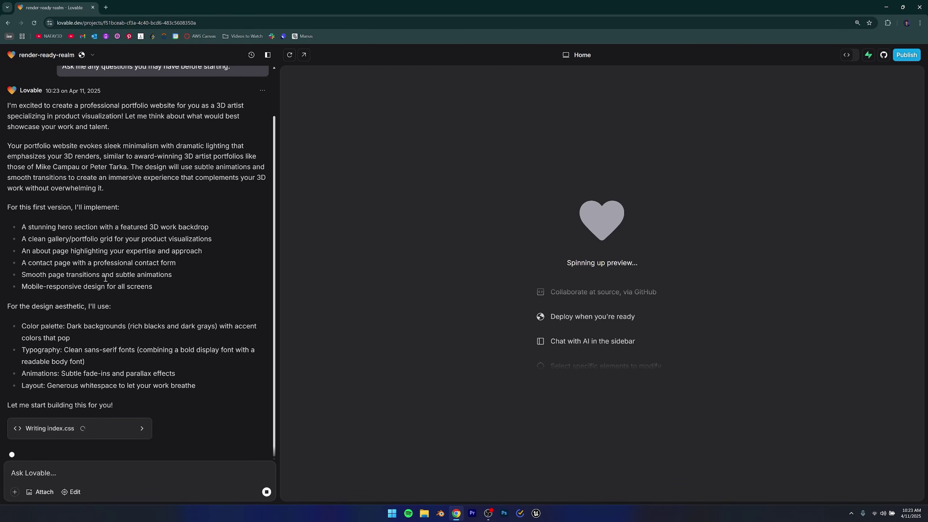
# Read through the chat reply, from the submitted prompt and design plan to the suggested follow-up actions
pyautogui.scroll(2, 110, 138)
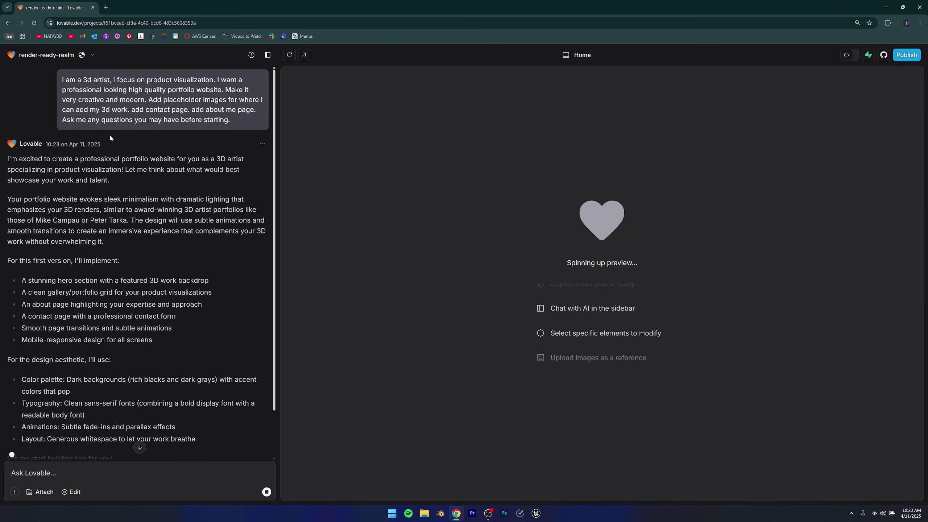
pyautogui.scroll(-1, 196, 212)
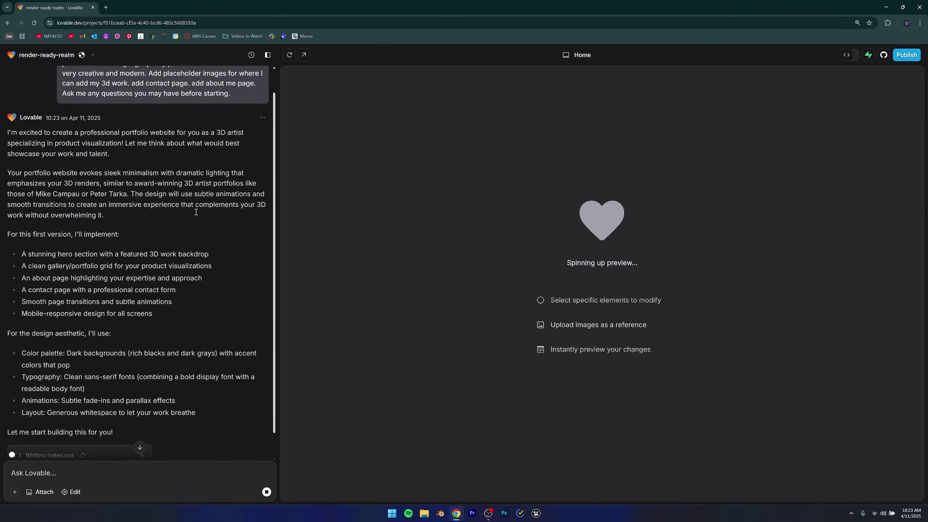
pyautogui.scroll(-1, 196, 212)
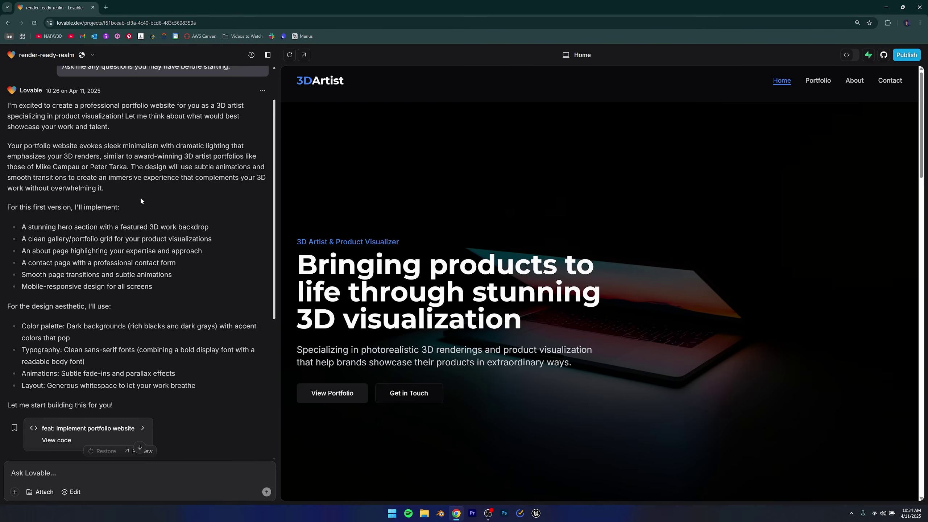
pyautogui.scroll(-6, 175, 290)
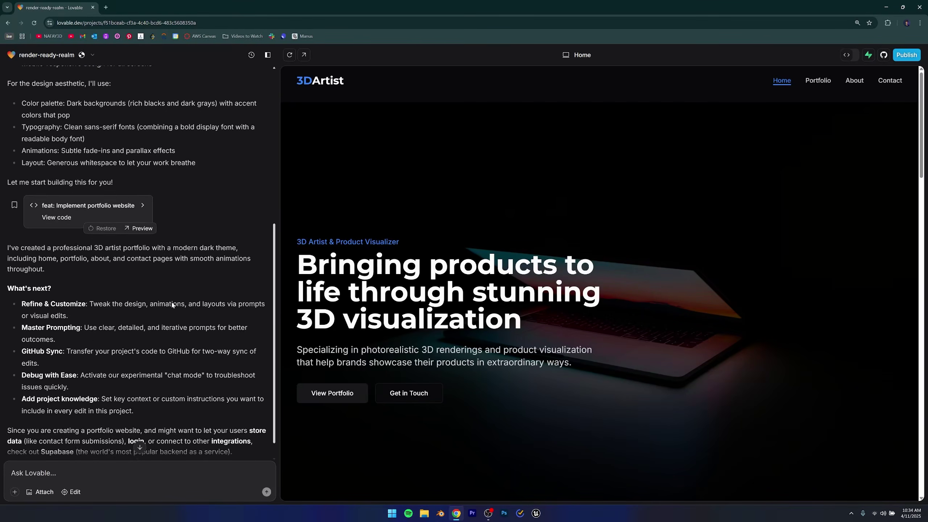
# Review the end of the chat reply and the generated home page from the hero banner through featured projects, services and testimonials
pyautogui.scroll(8, 161, 318)
pyautogui.scroll(-7, 71, 186)
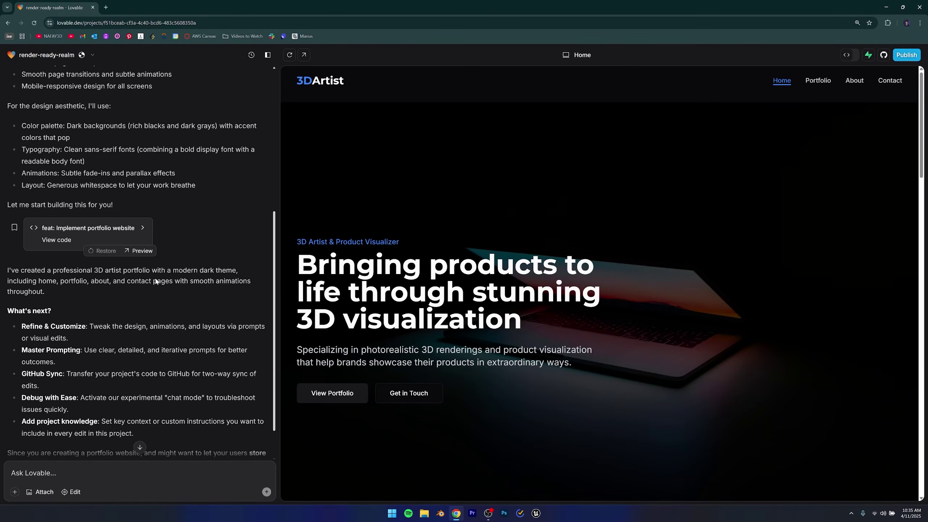
pyautogui.scroll(-1, 68, 230)
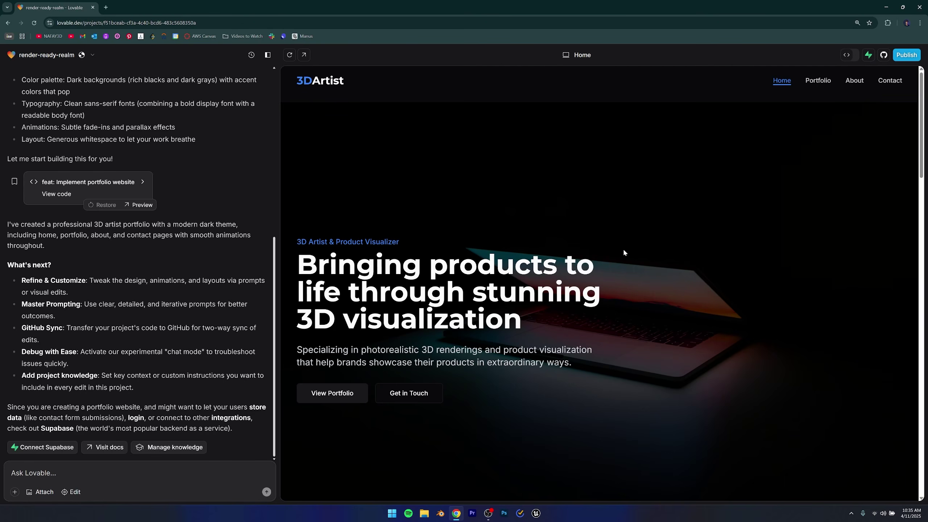
pyautogui.scroll(-5, 623, 250)
pyautogui.scroll(5, 625, 304)
pyautogui.scroll(-6, 706, 257)
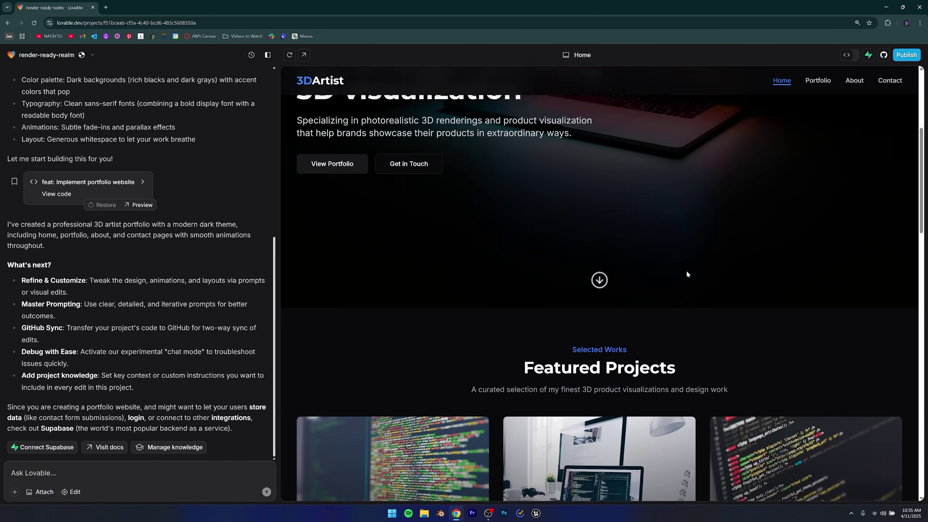
pyautogui.scroll(-10, 687, 274)
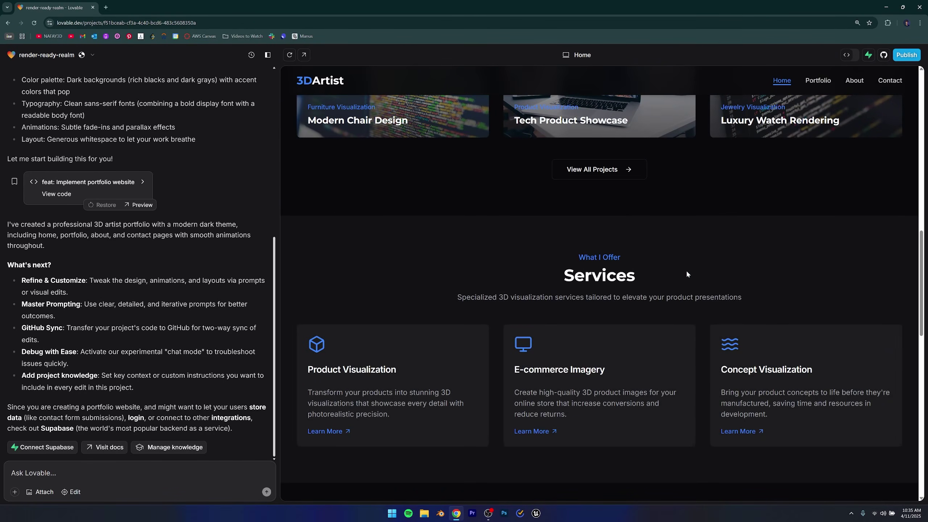
pyautogui.scroll(-3, 686, 274)
pyautogui.scroll(-5, 584, 289)
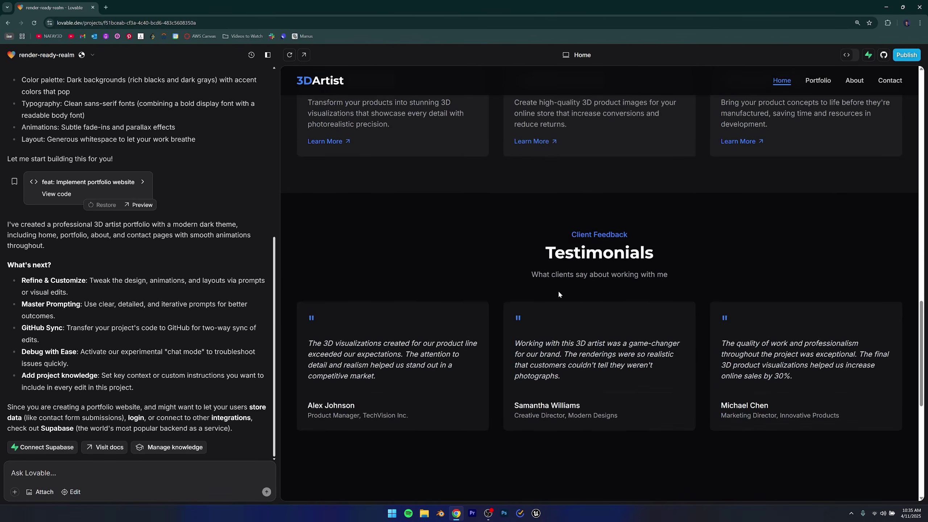
pyautogui.scroll(3, 558, 294)
pyautogui.scroll(8, 549, 249)
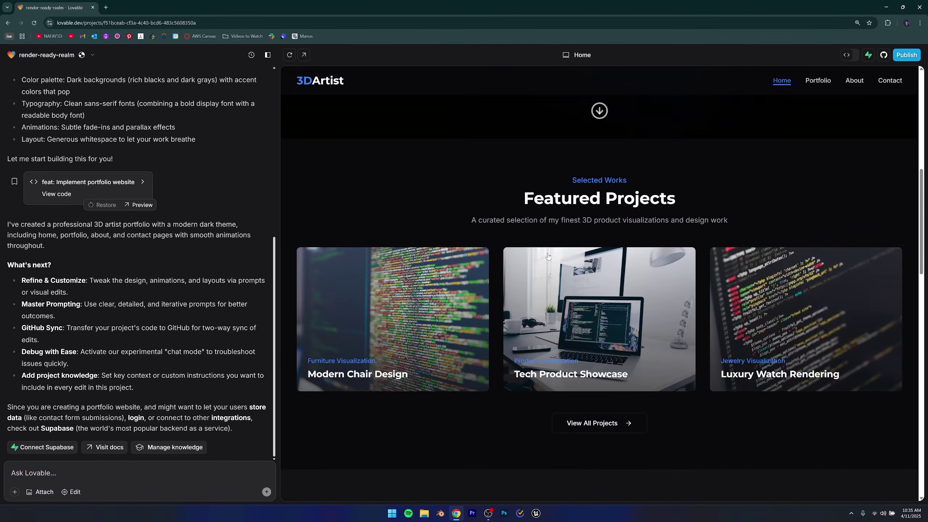
pyautogui.scroll(8, 548, 256)
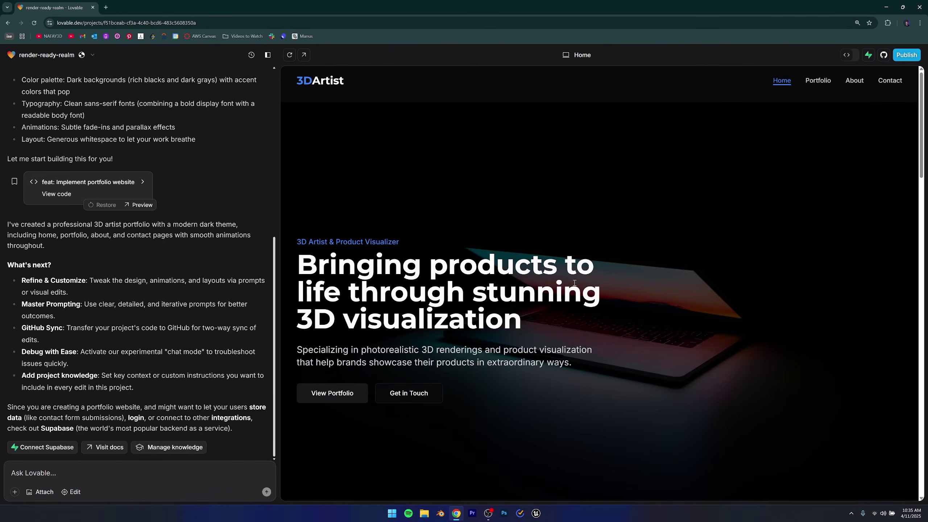
# Open the site's Portfolio page and look over its project grid, call-to-action block and footer
pyautogui.click(818, 82)
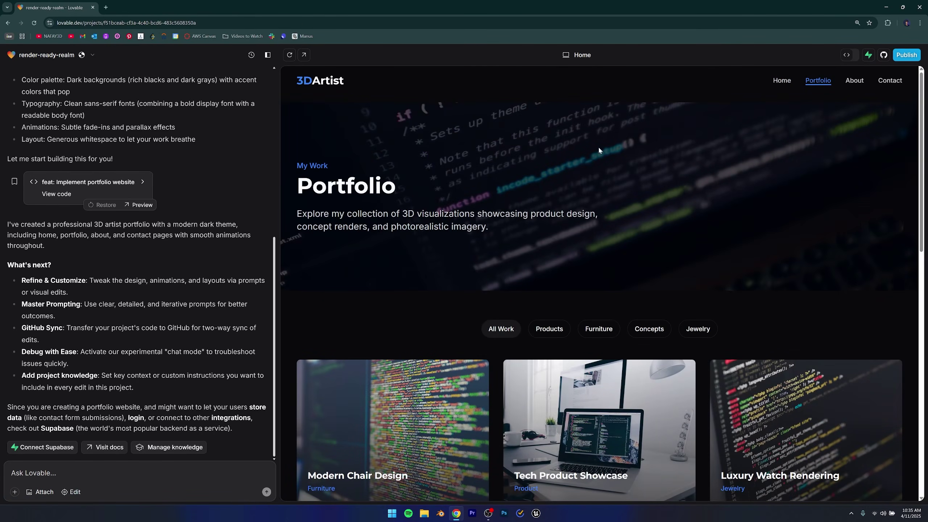
pyautogui.scroll(-10, 766, 363)
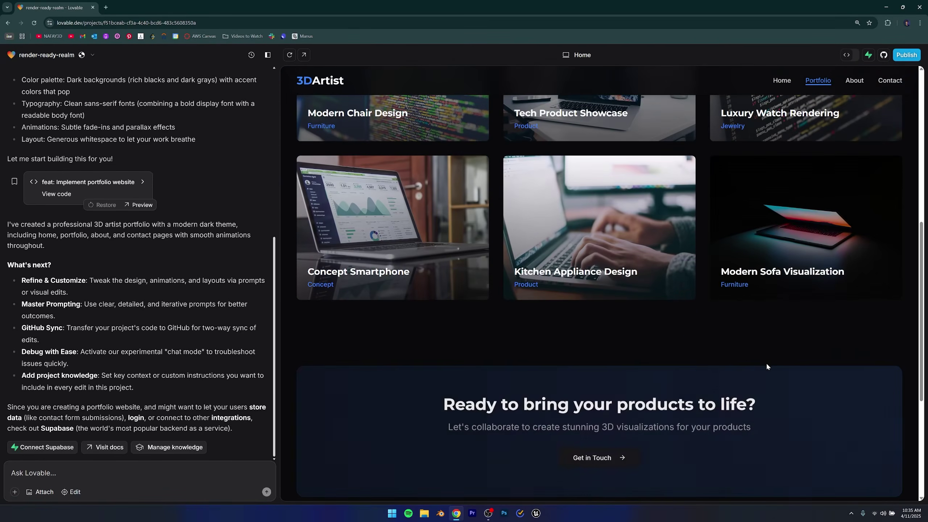
pyautogui.scroll(-3, 766, 362)
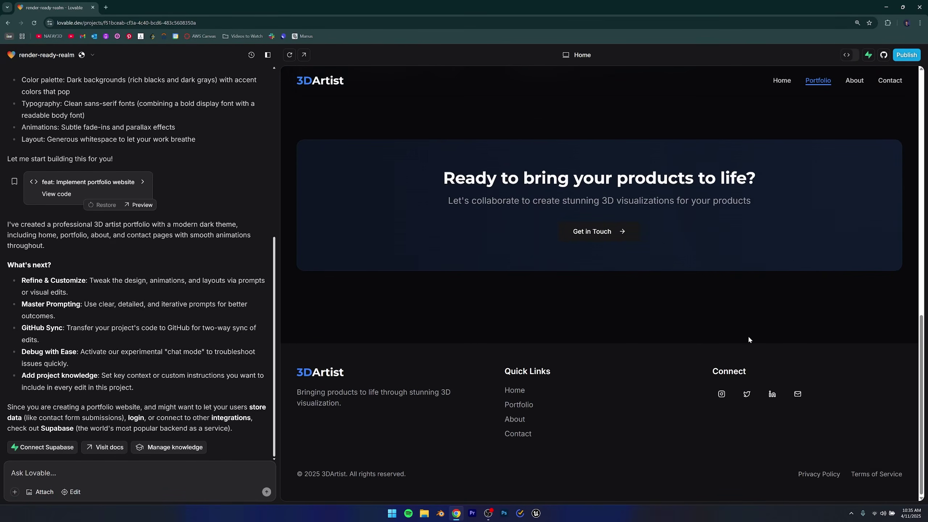
pyautogui.scroll(15, 749, 336)
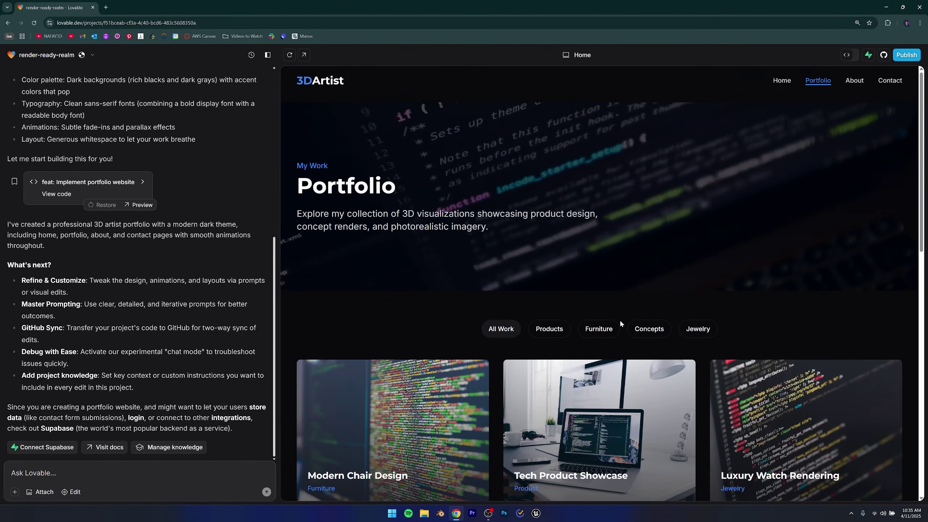
# Open the site's About page and look through its story, skills and software, experience and education, and call-to-action sections
pyautogui.click(847, 85)
pyautogui.scroll(-10, 585, 381)
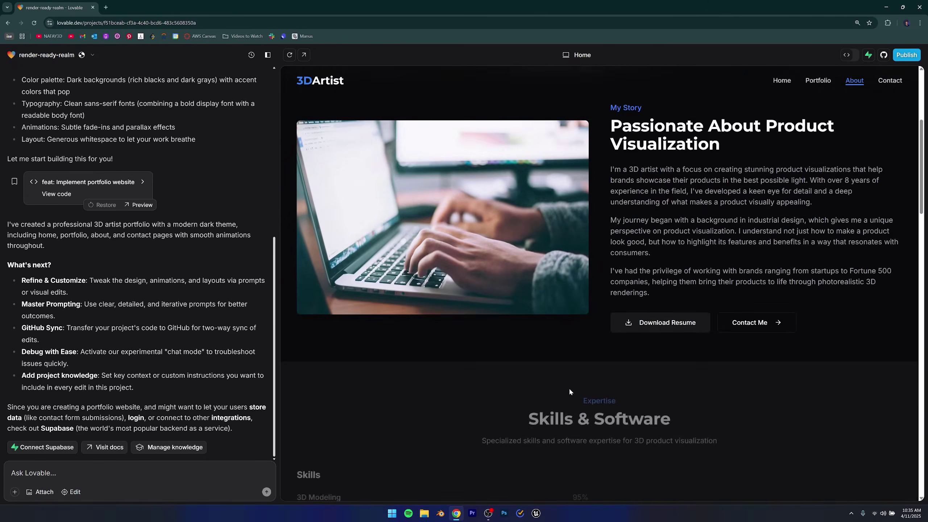
pyautogui.scroll(-4, 596, 389)
pyautogui.scroll(3, 600, 302)
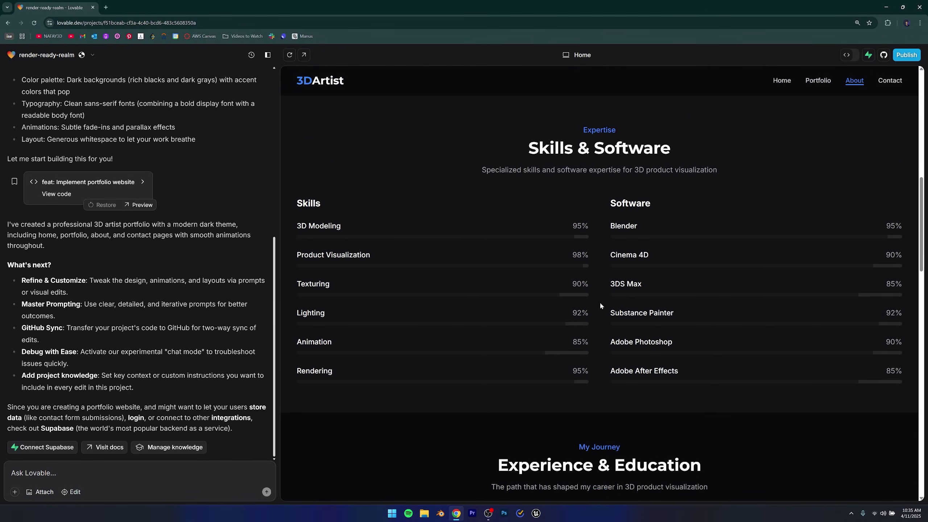
pyautogui.scroll(-10, 587, 395)
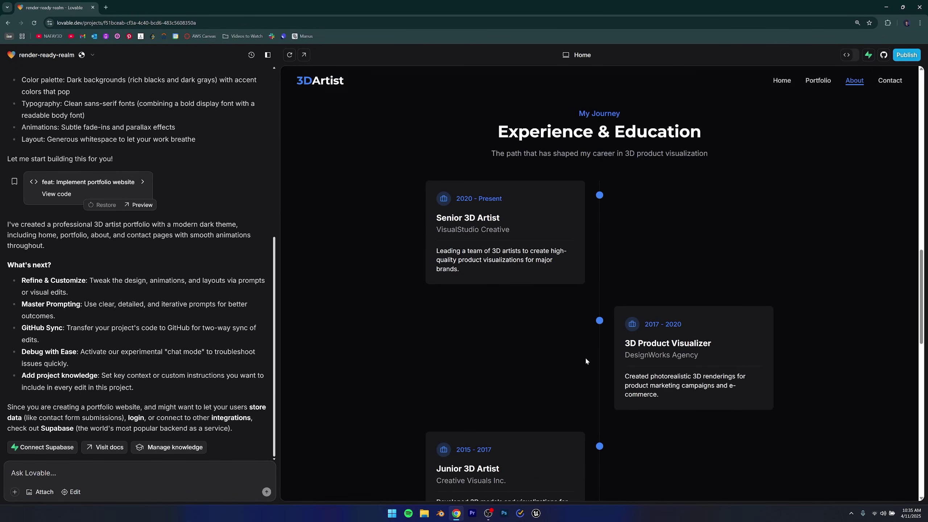
pyautogui.scroll(-10, 551, 267)
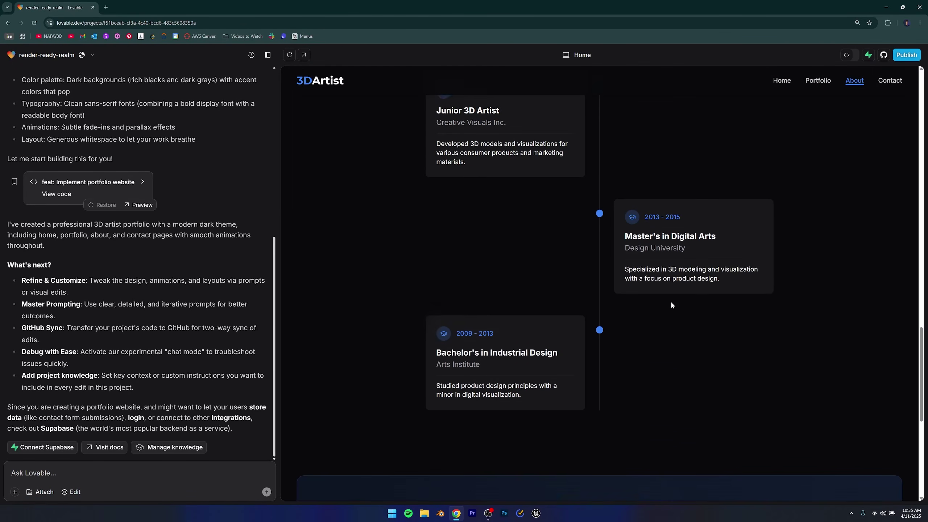
pyautogui.scroll(-5, 670, 297)
pyautogui.scroll(2, 786, 192)
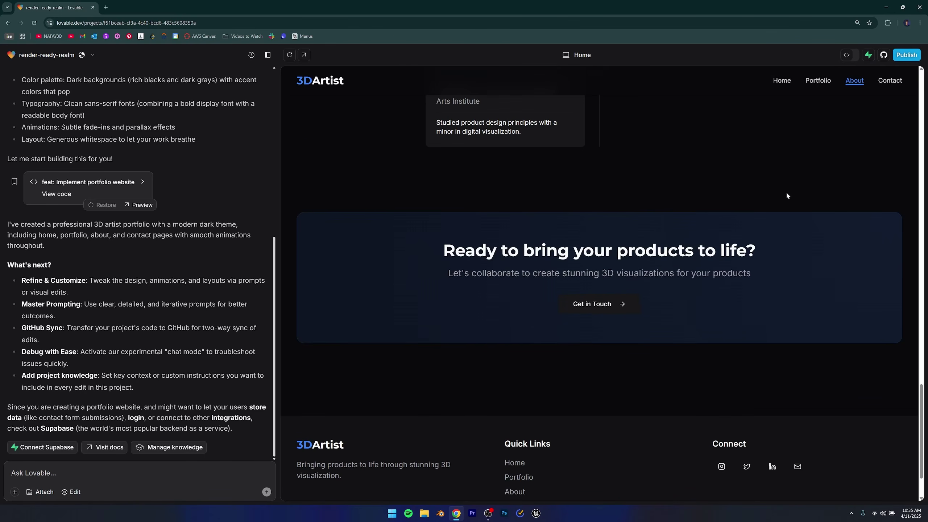
# Check the site's Contact page and return to the home page
pyautogui.click(885, 81)
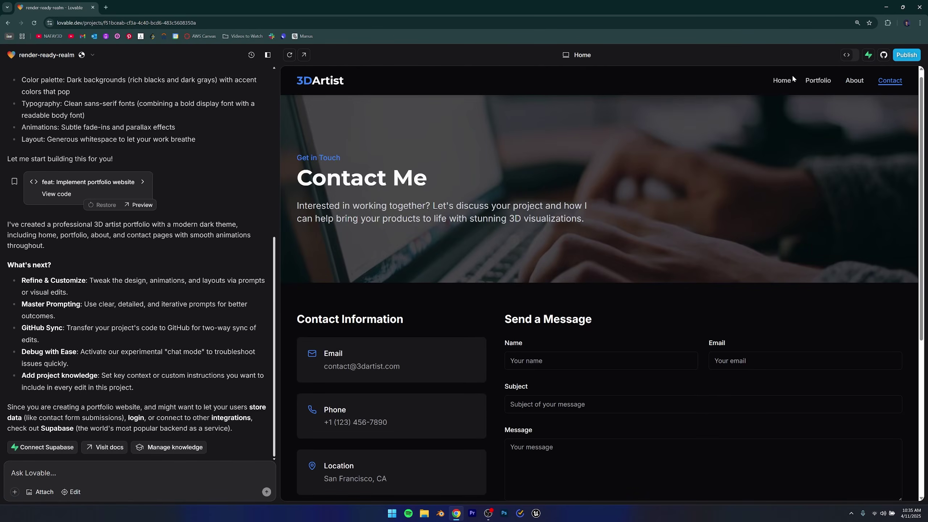
pyautogui.click(778, 83)
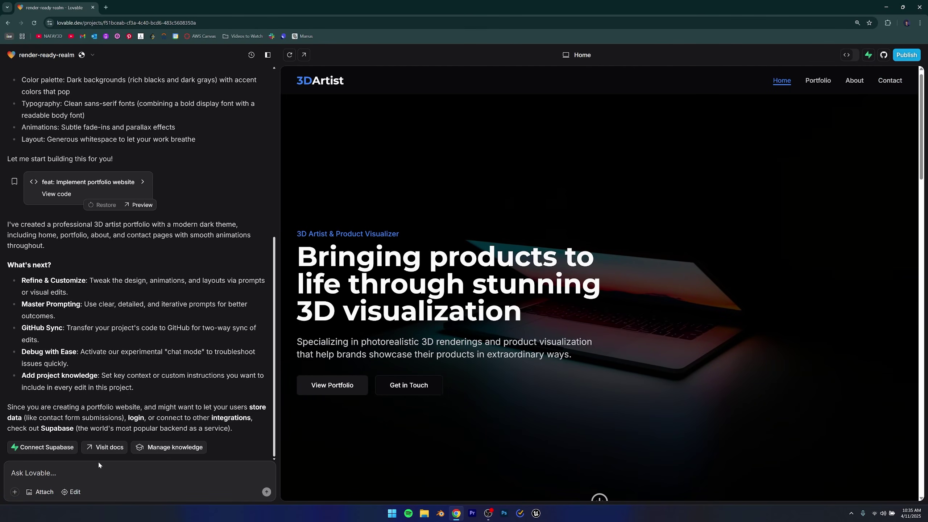
# Turn on visual editing and replace the hero heading with "Hi, I'm" followed by the artist's first name and a period
pyautogui.click(62, 475)
pyautogui.click(66, 492)
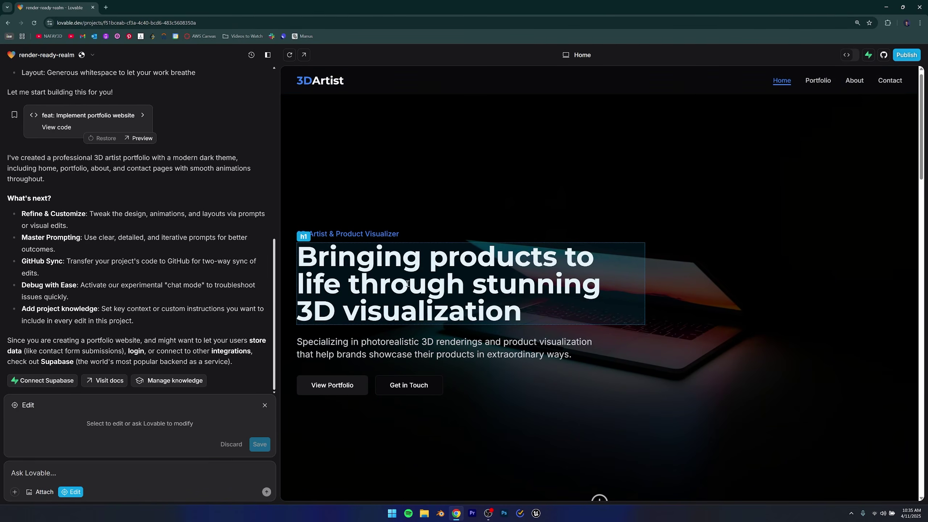
pyautogui.click(407, 284)
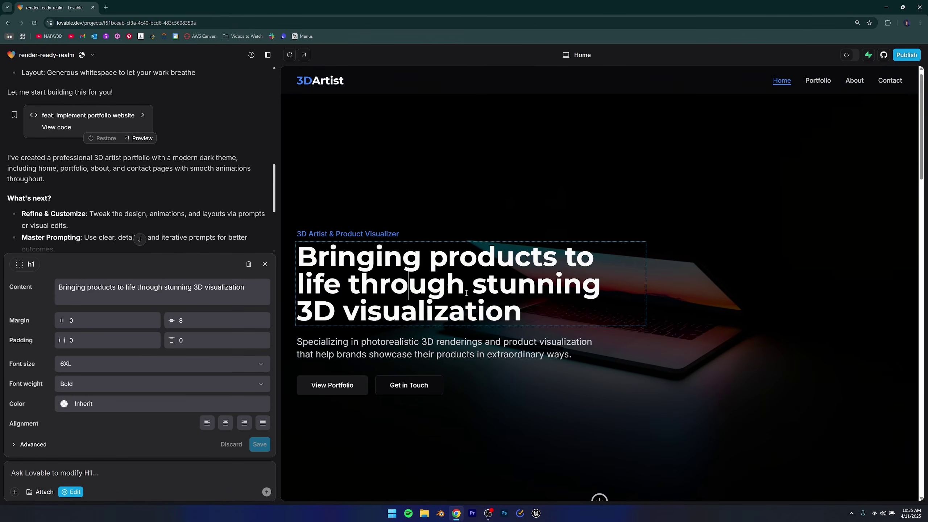
pyautogui.tripleClick(172, 289)
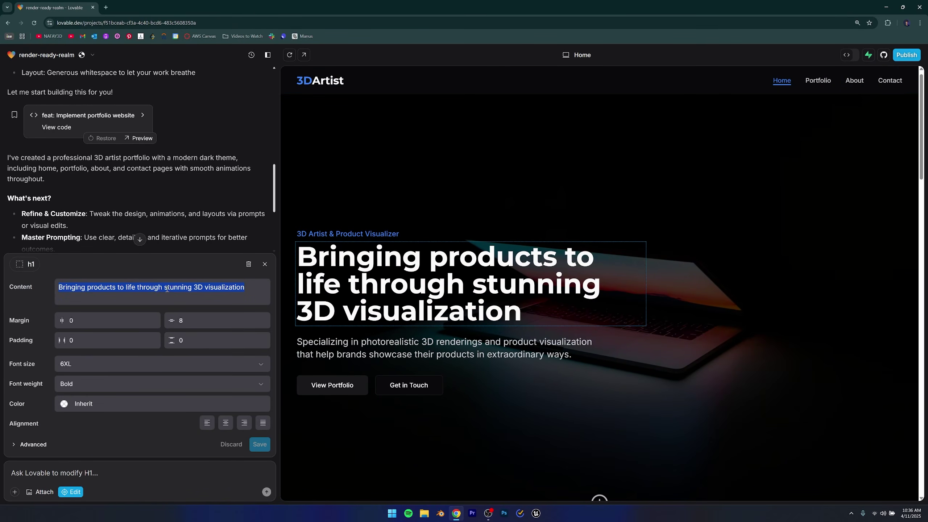
pyautogui.click(178, 287)
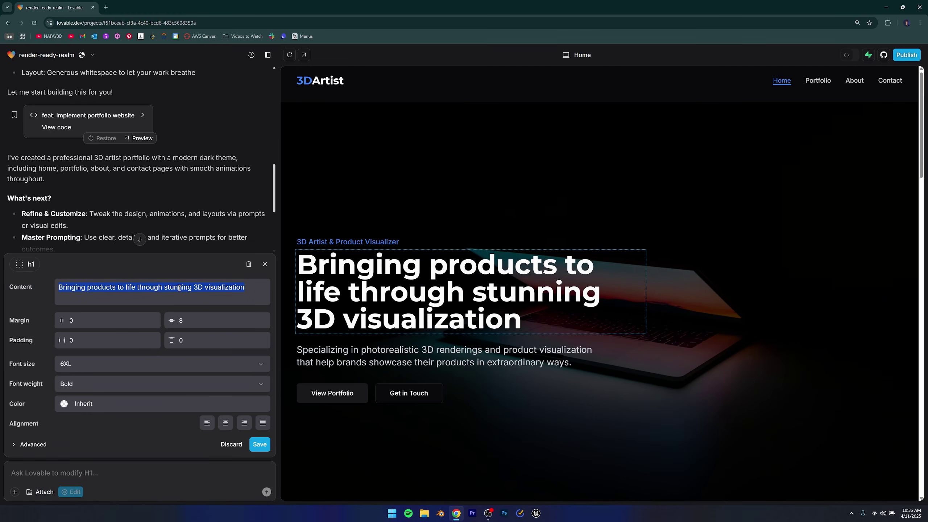
pyautogui.write('Hi, I am')
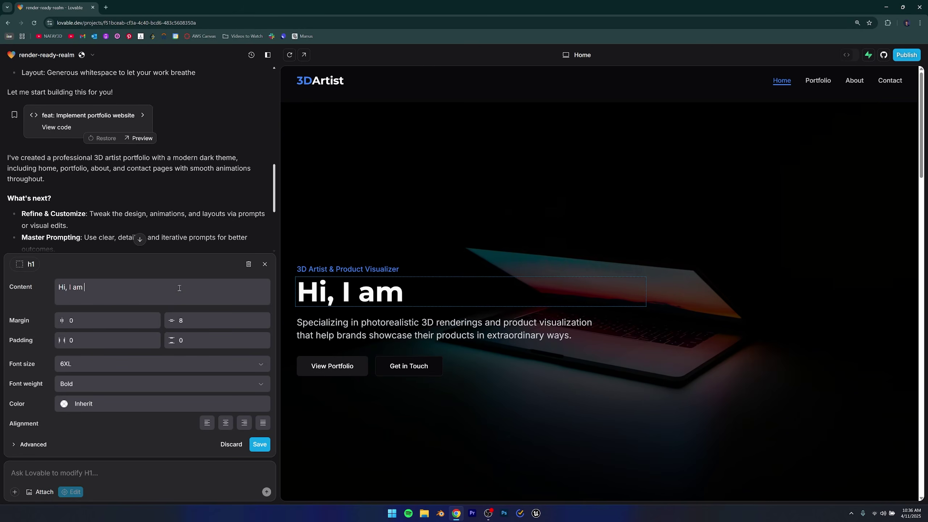
pyautogui.press('BackSpace')
pyautogui.press('BackSpace')
pyautogui.press('BackSpace')
pyautogui.press('BackSpace')
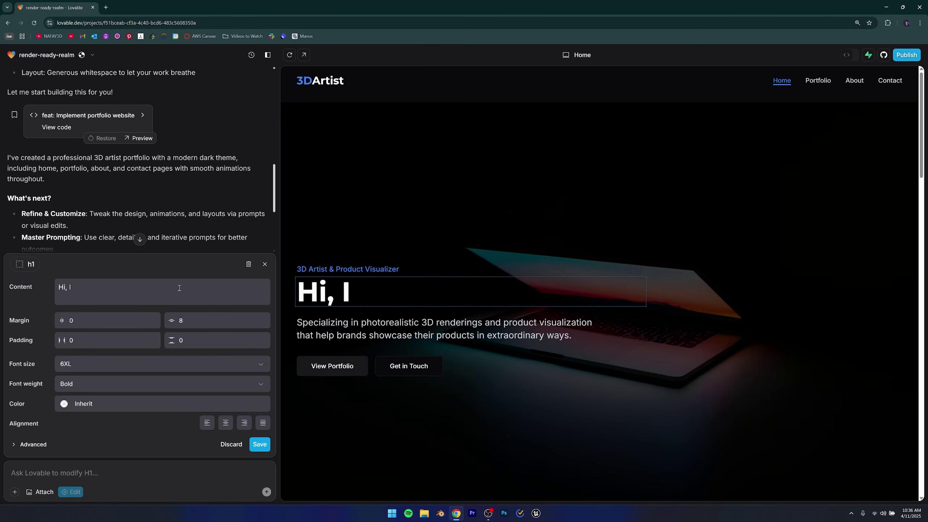
pyautogui.write("'m Nafay")
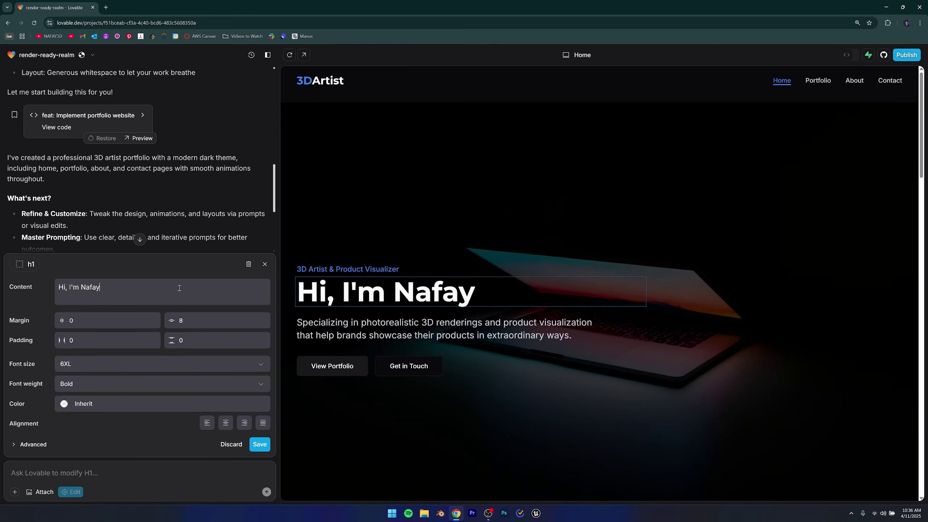
pyautogui.write('.')
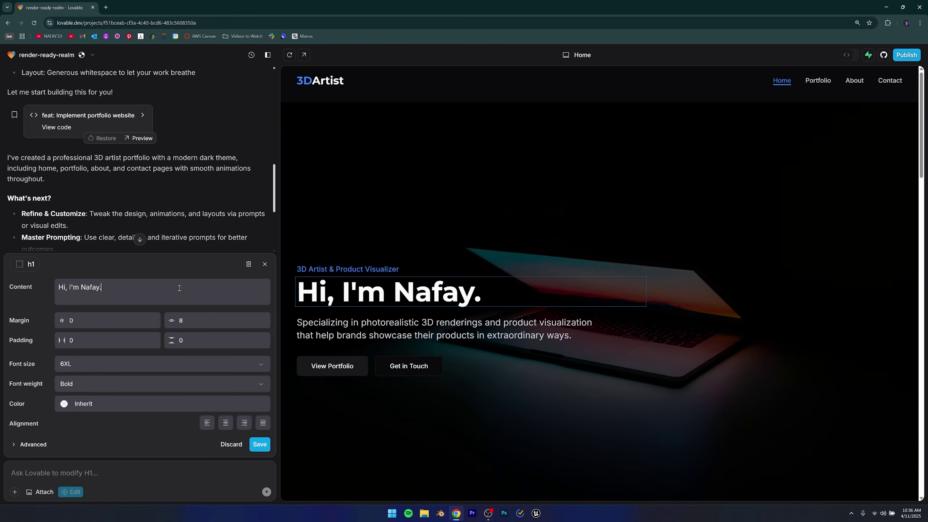
# Reword the start of the hero paragraph to "I specialize in photorealistic 3D renderings"
pyautogui.click(468, 323)
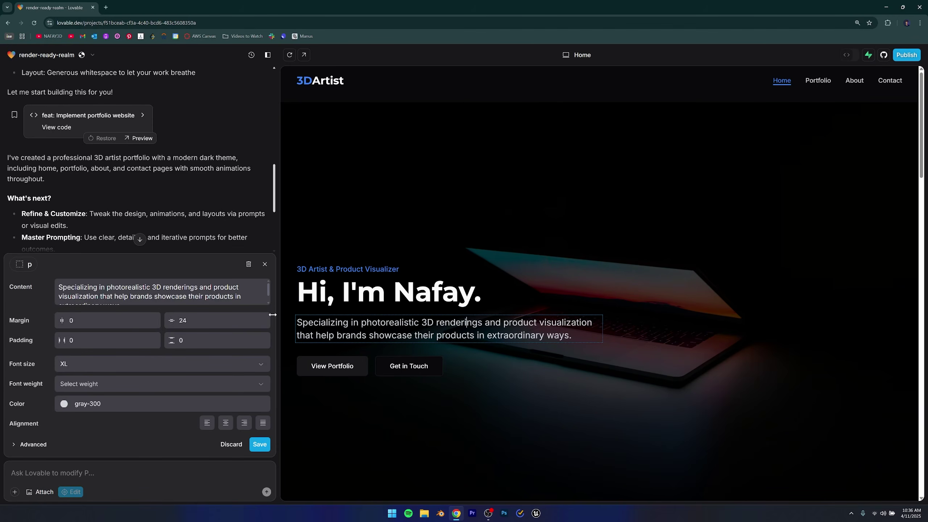
pyautogui.click(61, 287)
pyautogui.write('I')
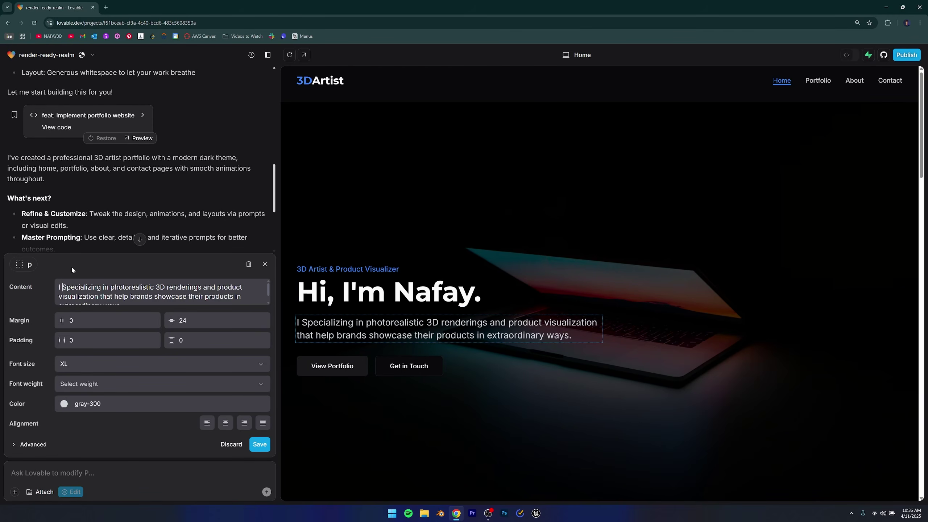
pyautogui.click(101, 288)
pyautogui.press('BackSpace')
pyautogui.press('BackSpace')
pyautogui.press('BackSpace')
pyautogui.write('e')
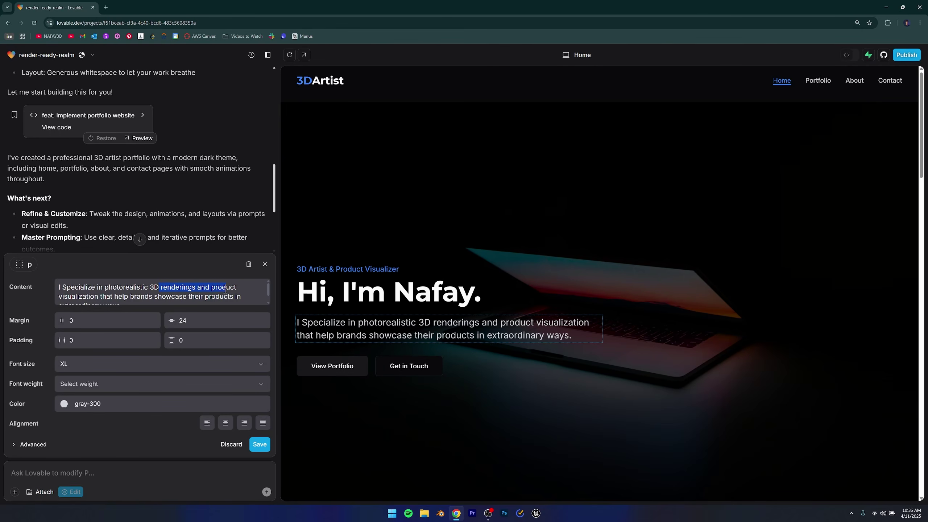
pyautogui.moveTo(225, 291); pyautogui.dragTo(162, 301)
pyautogui.click(156, 301)
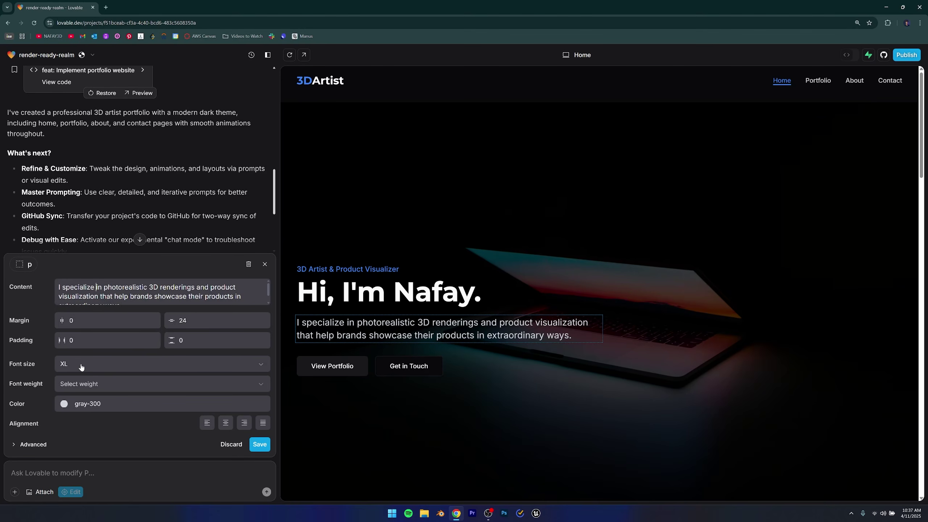
# Check the hero paragraph's advanced settings and save the visual text edits
pyautogui.click(34, 444)
pyautogui.click(33, 394)
pyautogui.click(260, 448)
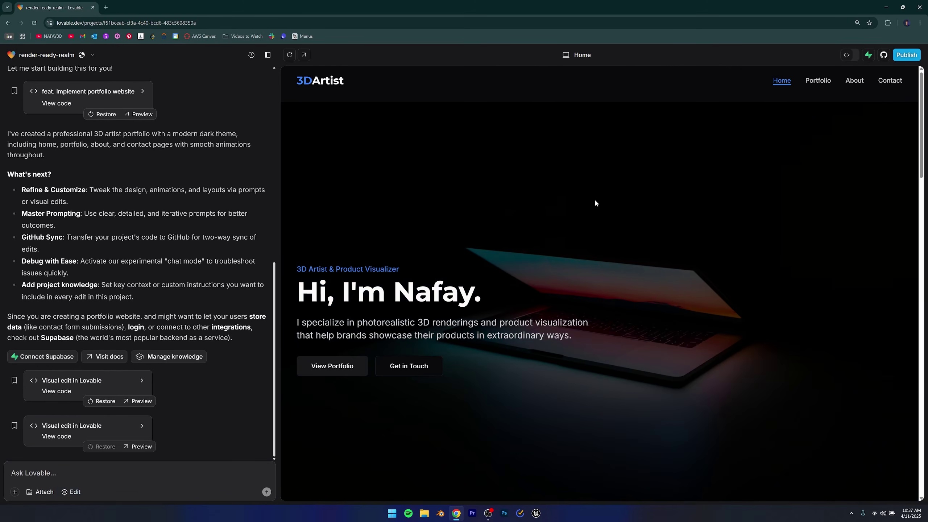
# Select the hero section's background container for visual editing and browse its preset and custom background colour options
pyautogui.click(72, 490)
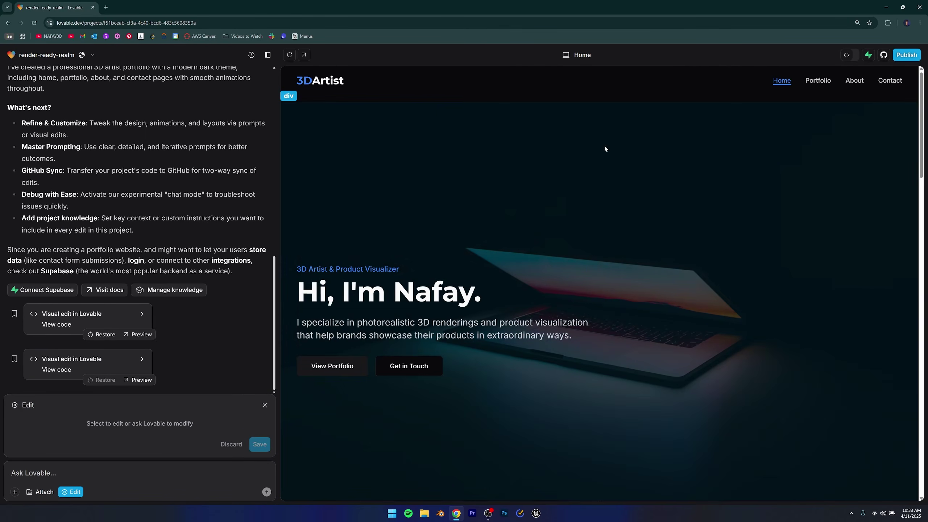
pyautogui.click(457, 291)
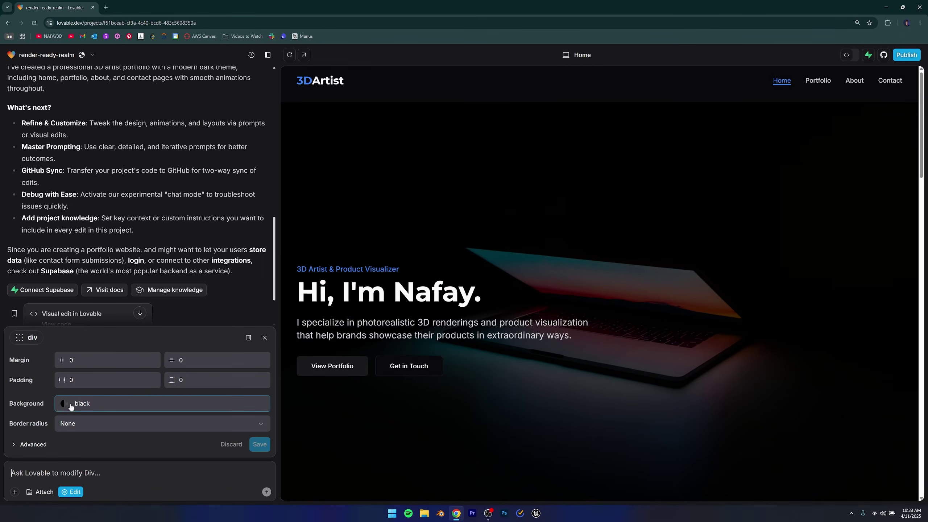
pyautogui.click(64, 403)
pyautogui.scroll(-15, 174, 308)
pyautogui.scroll(12, 174, 307)
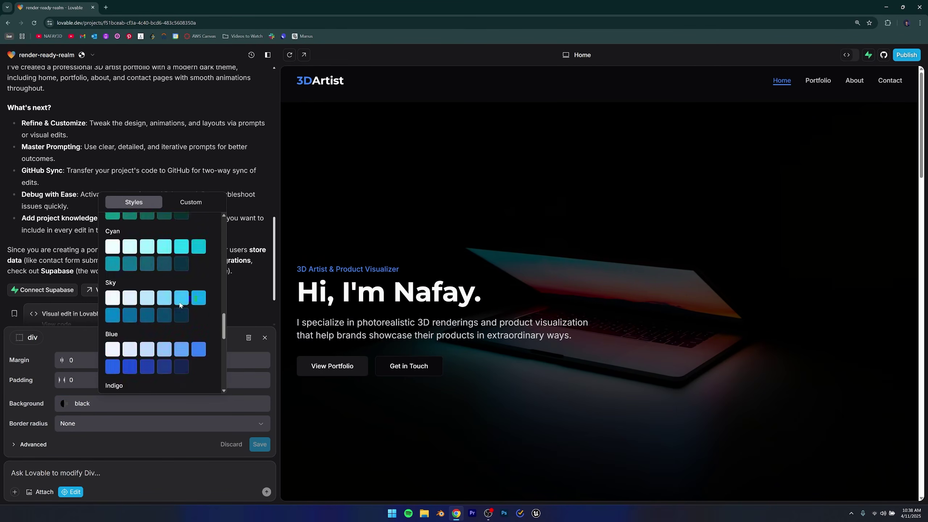
pyautogui.click(187, 200)
pyautogui.click(188, 199)
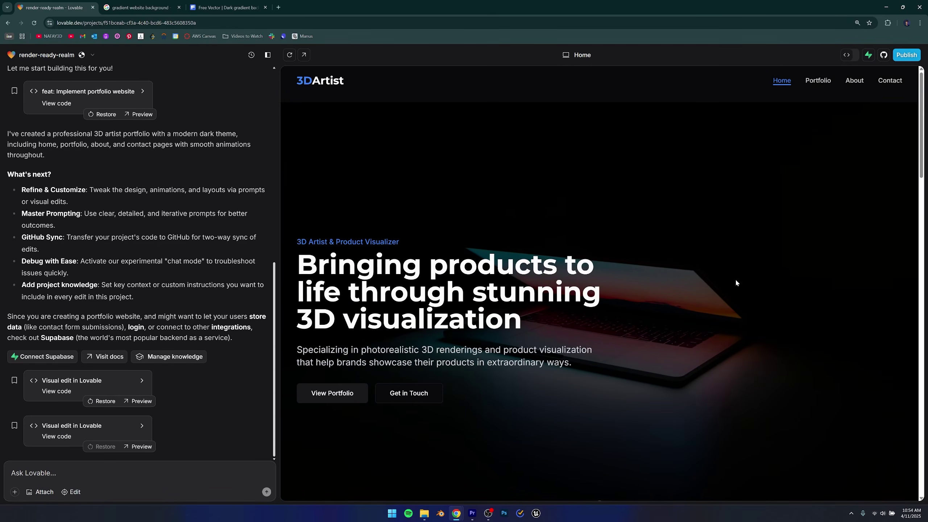
# Find the dark gradient background with copy space on Freepik and download it
pyautogui.scroll(-6, 735, 281)
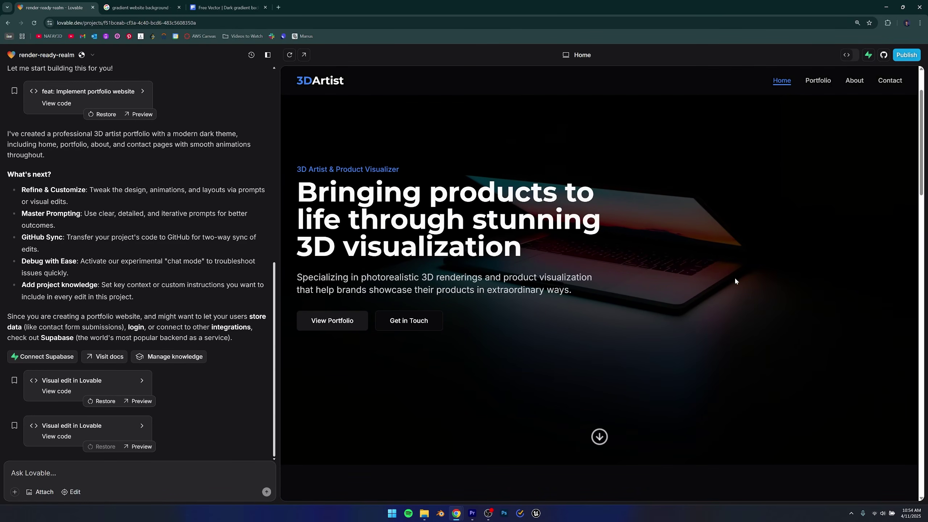
pyautogui.scroll(6, 518, 313)
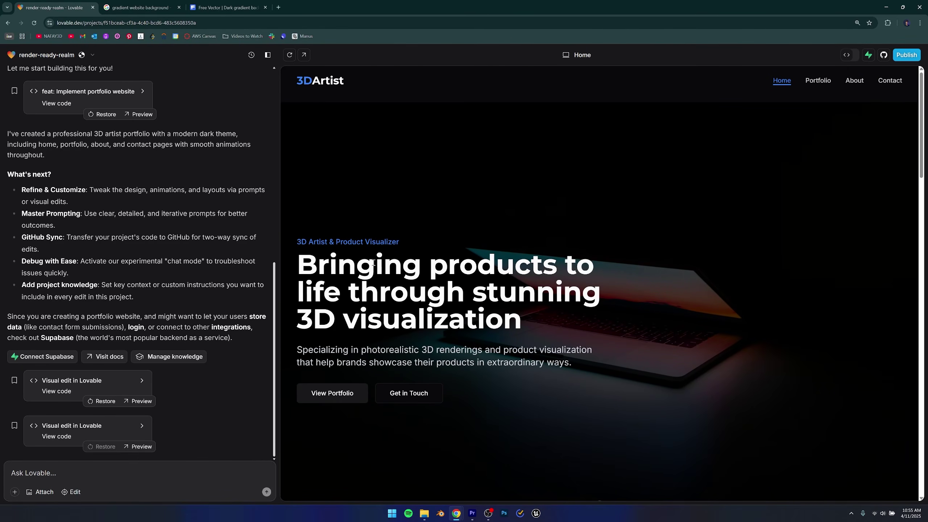
pyautogui.click(202, 4)
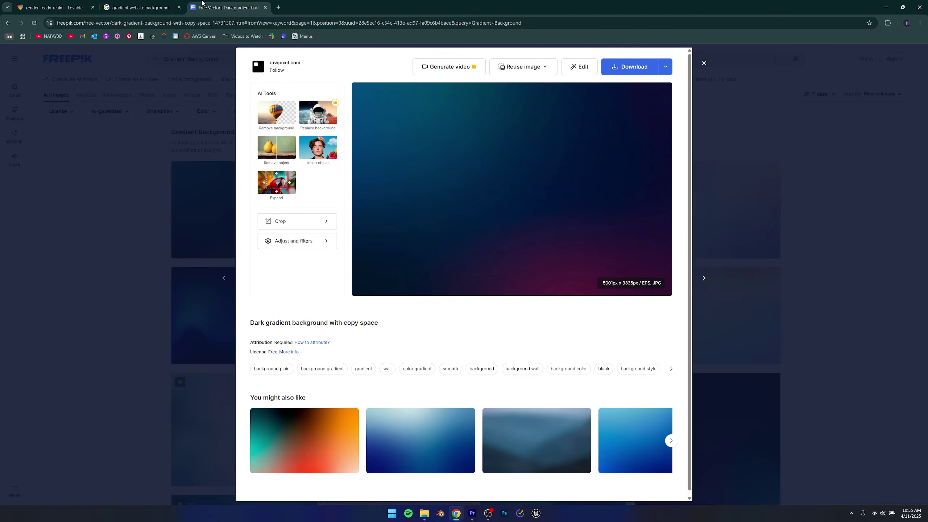
pyautogui.click(141, 8)
pyautogui.click(223, 8)
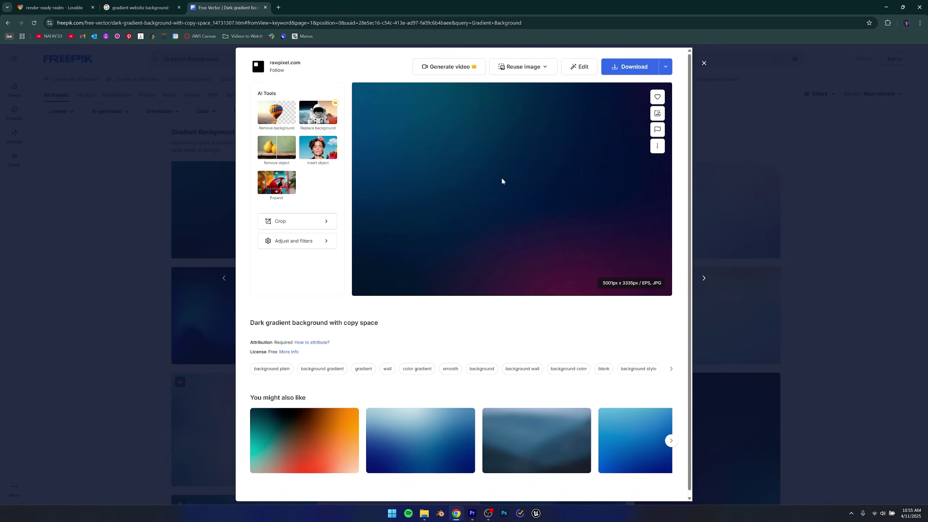
pyautogui.click(141, 7)
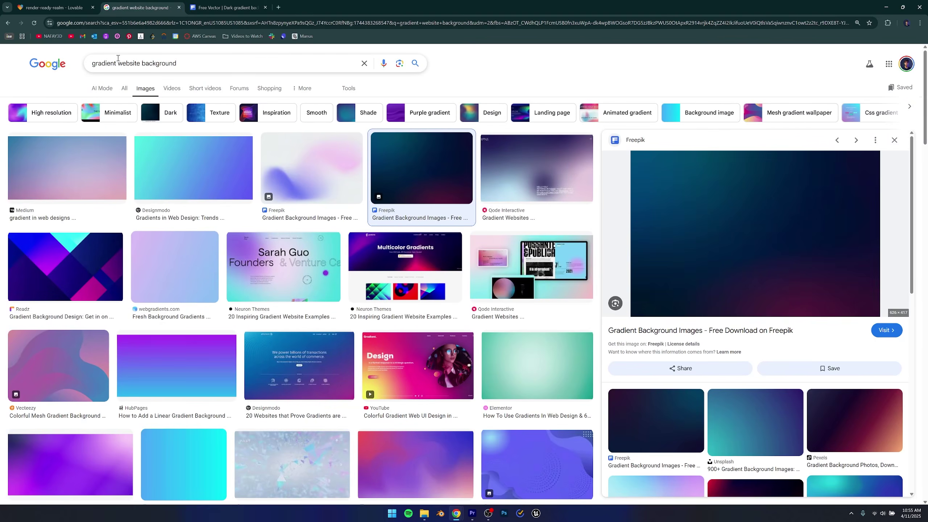
pyautogui.click(225, 4)
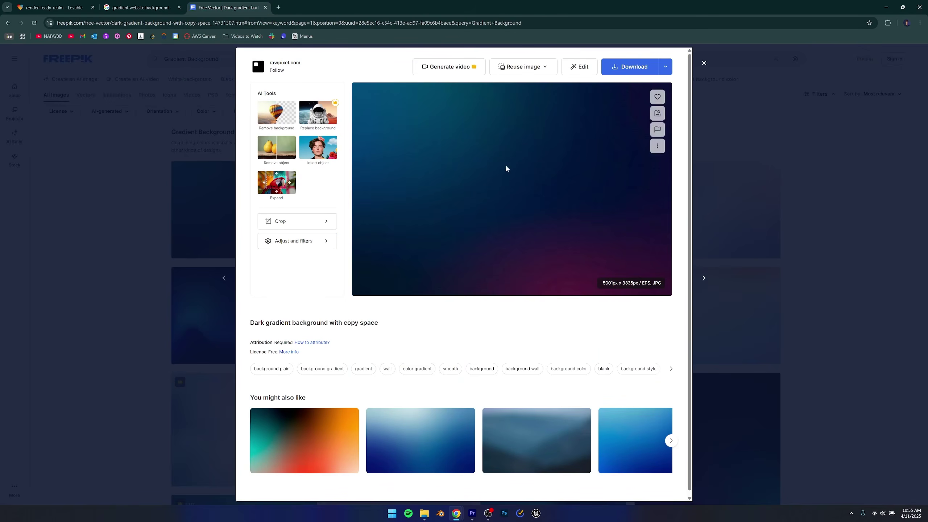
pyautogui.click(635, 68)
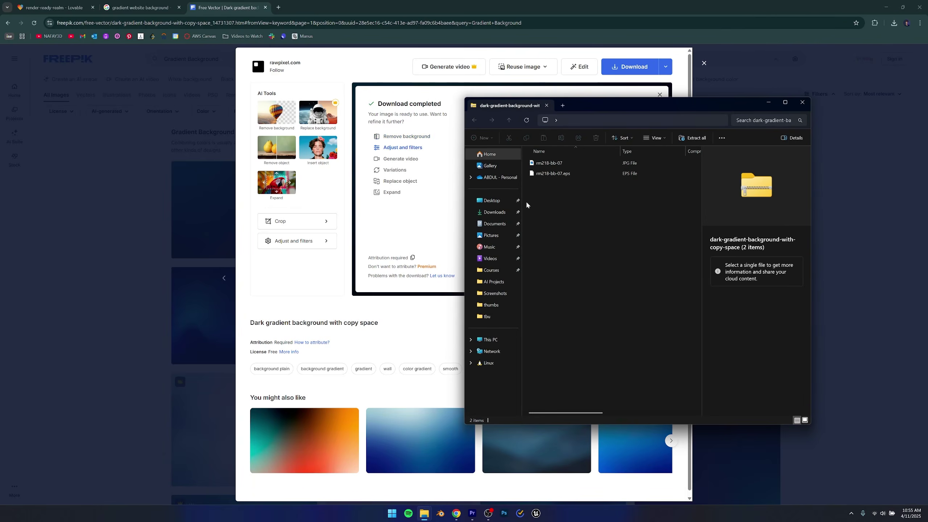
# Copy the JPG file rm218-bb-07 from the downloaded archive to the Desktop
pyautogui.click(549, 165)
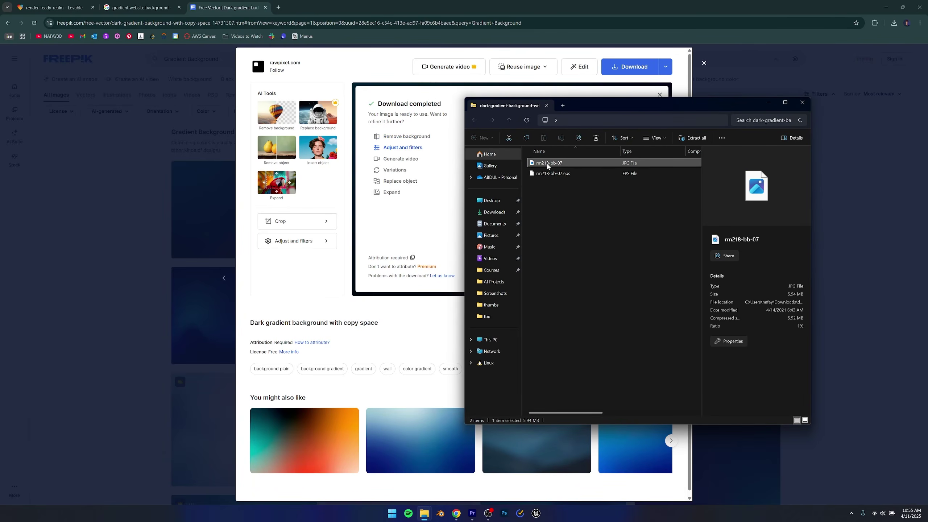
pyautogui.moveTo(548, 166); pyautogui.dragTo(494, 204)
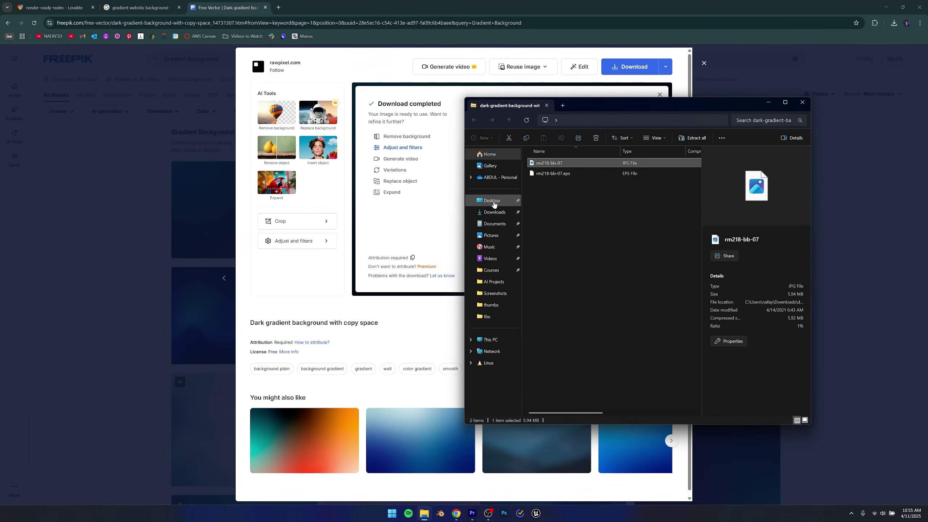
pyautogui.click(494, 203)
# Return to the Lovable project and attach the image rm218-bb-07 from the Desktop to the chat prompt
pyautogui.click(75, 3)
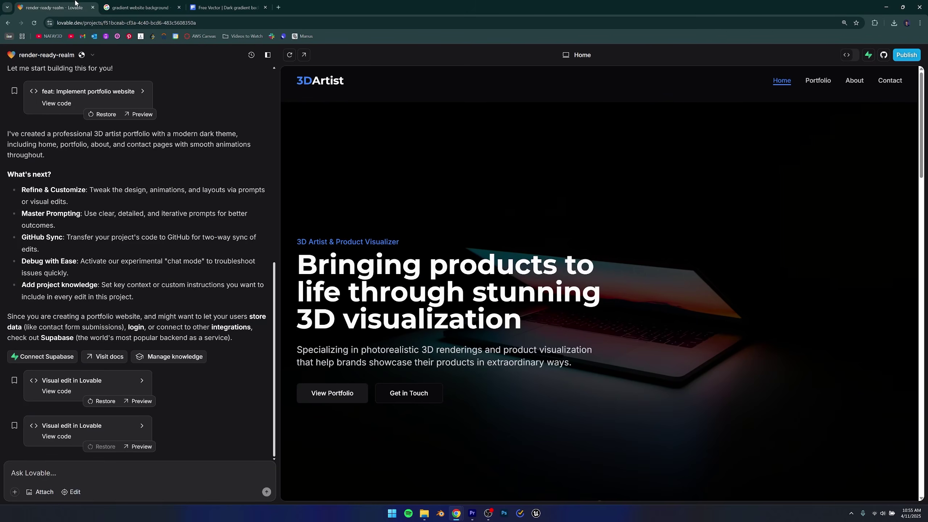
pyautogui.click(36, 494)
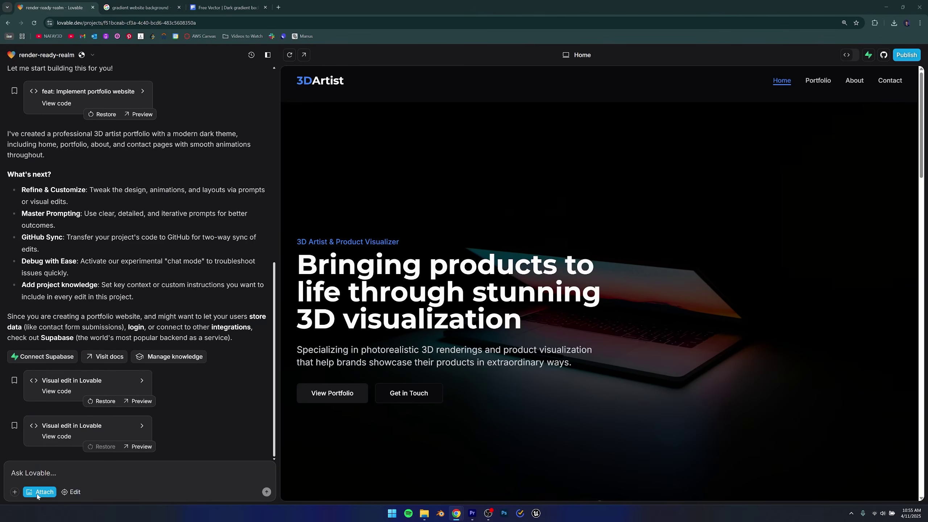
pyautogui.click(31, 70)
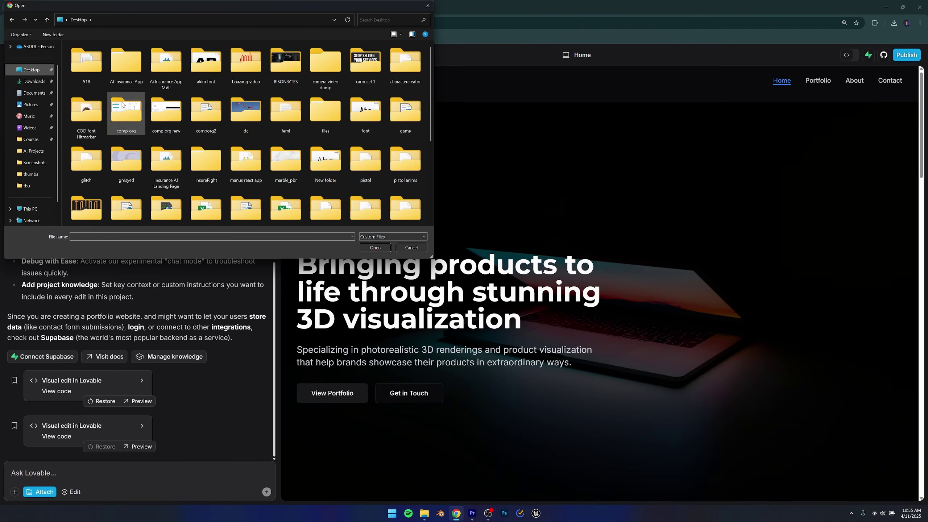
pyautogui.scroll(-3, 211, 158)
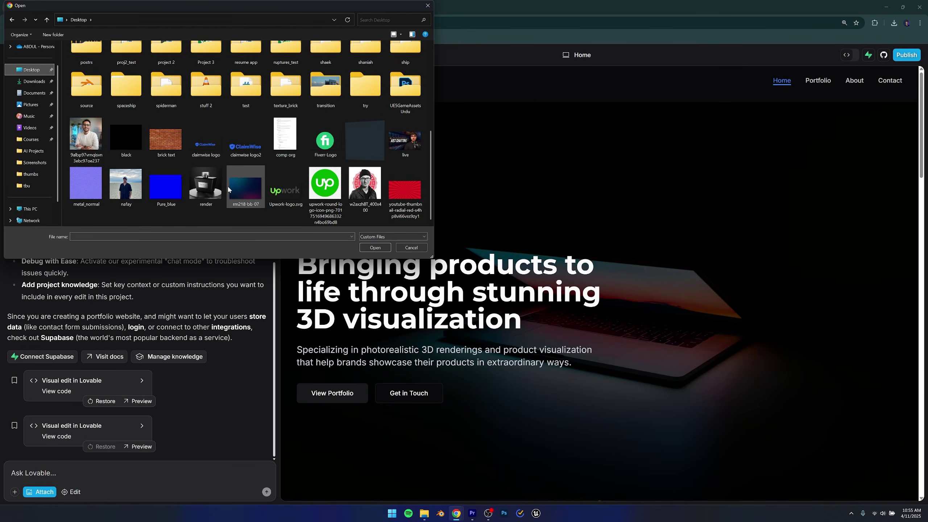
pyautogui.doubleClick(241, 184)
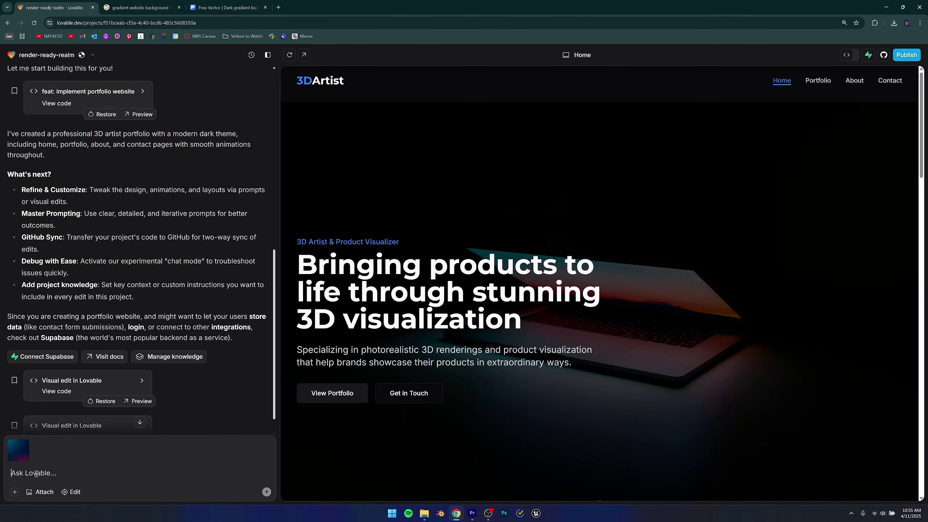
# Submit the prompt "add this image as the background of the hero page"
pyautogui.write('add this image as the background ')
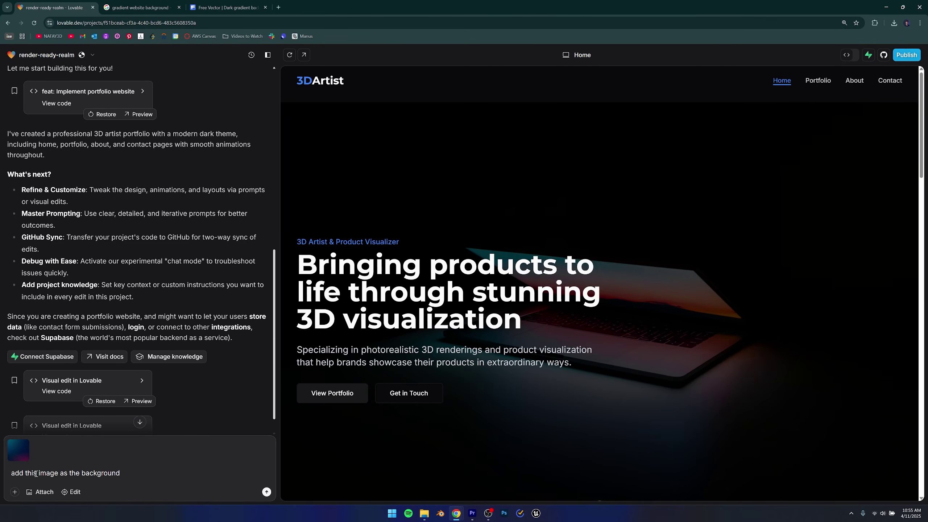
pyautogui.write('of the hero page')
pyautogui.press('Return')
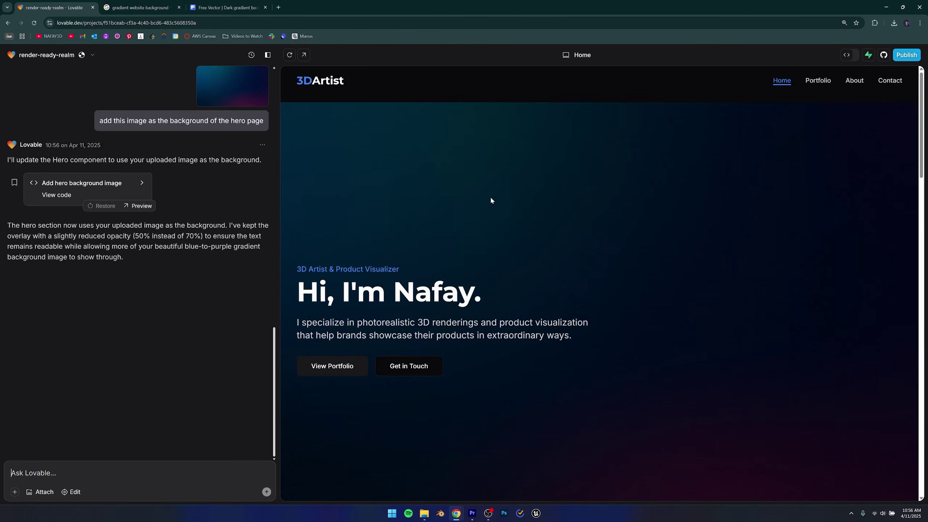
# Review the home page preview from the hero section through the featured projects, services and testimonials, and check the contact page
pyautogui.scroll(-5, 681, 284)
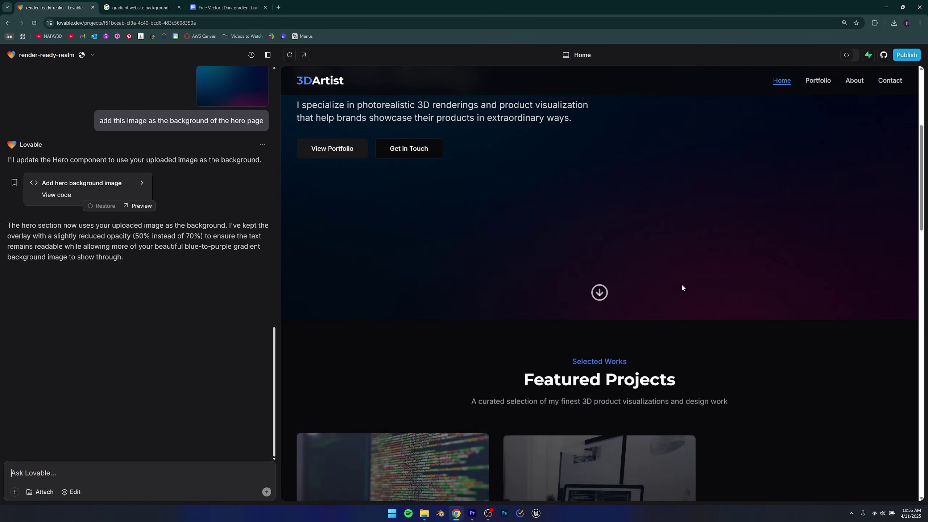
pyautogui.scroll(5, 681, 283)
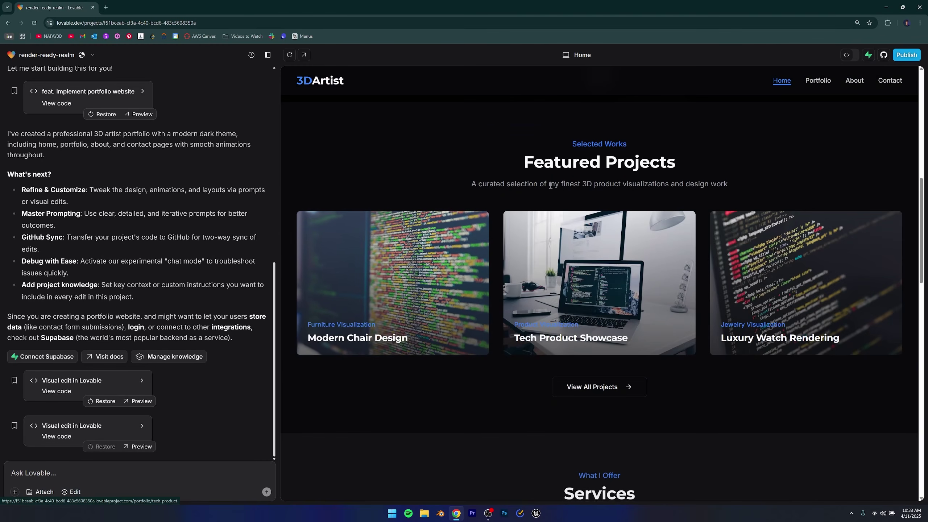
pyautogui.scroll(-4, 551, 186)
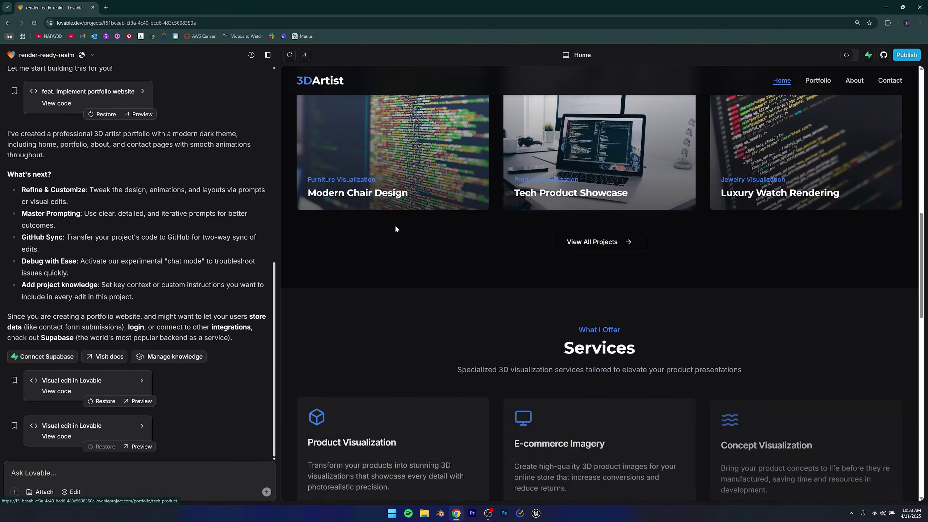
pyautogui.scroll(2, 499, 244)
pyautogui.scroll(-10, 557, 341)
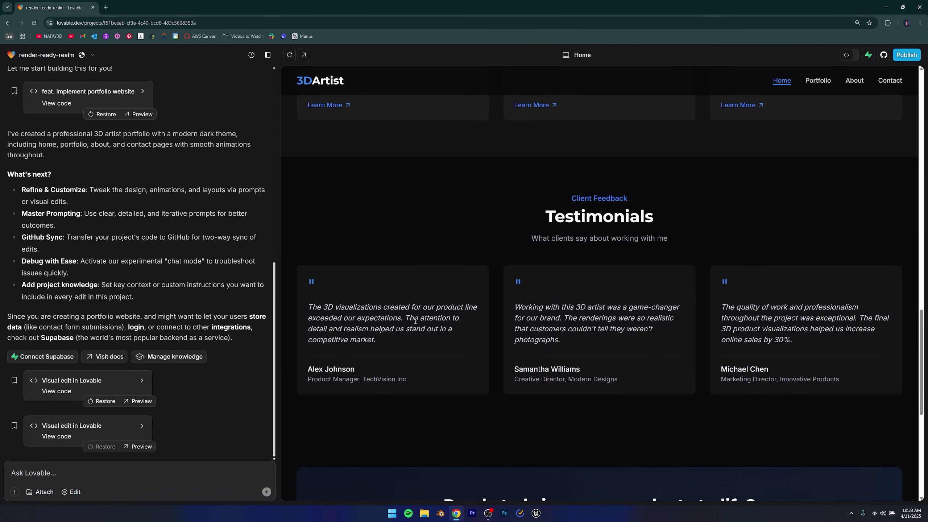
pyautogui.scroll(-9, 403, 319)
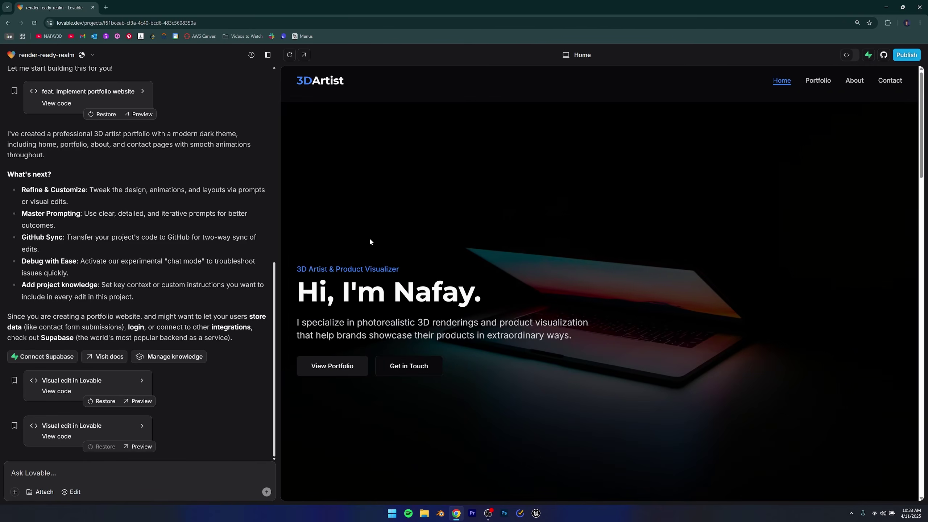
pyautogui.scroll(-8, 645, 239)
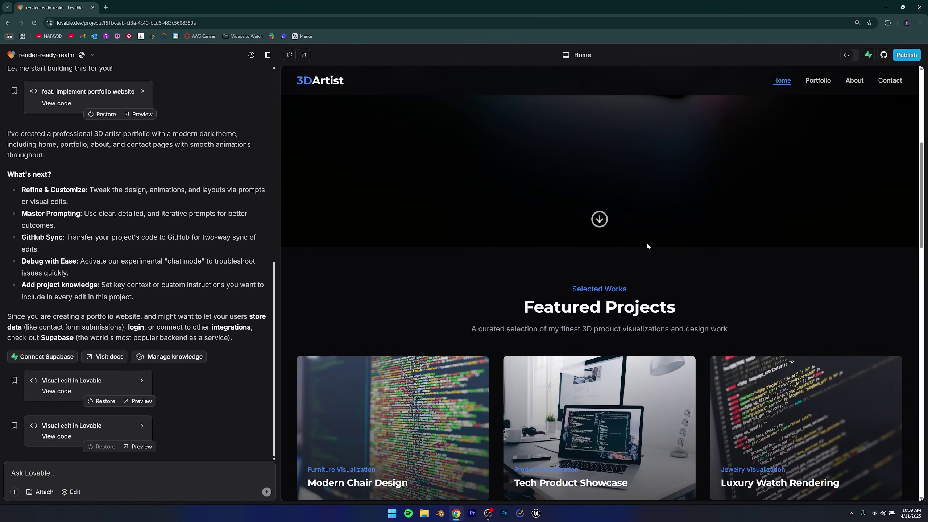
pyautogui.scroll(-5, 643, 249)
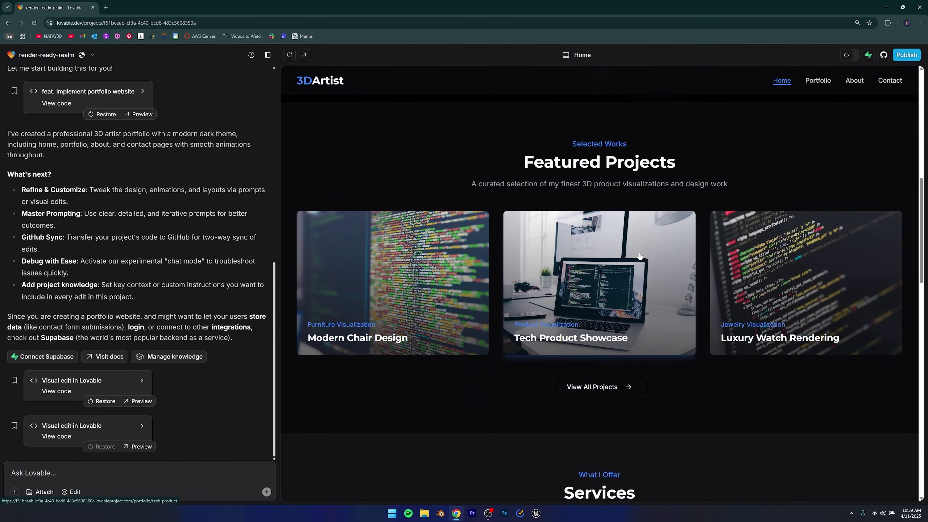
pyautogui.scroll(-2, 640, 255)
pyautogui.click(639, 256)
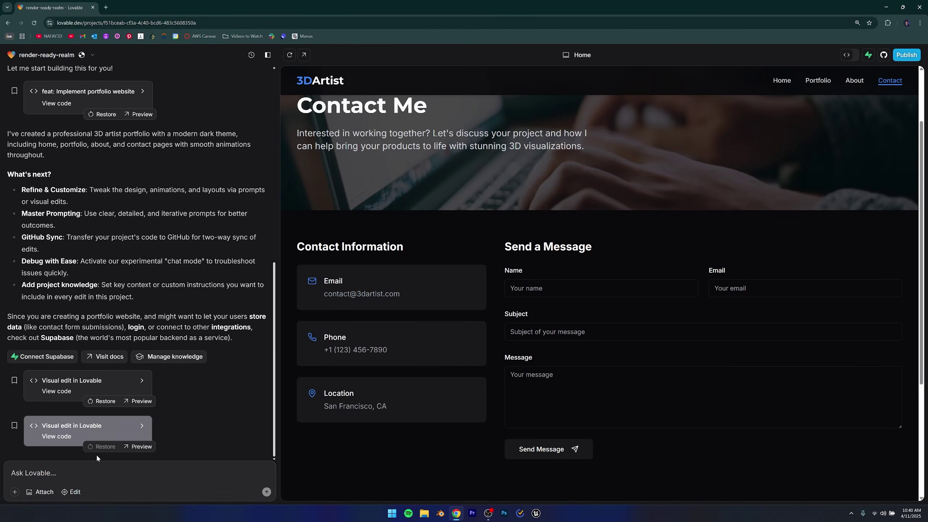
pyautogui.click(91, 471)
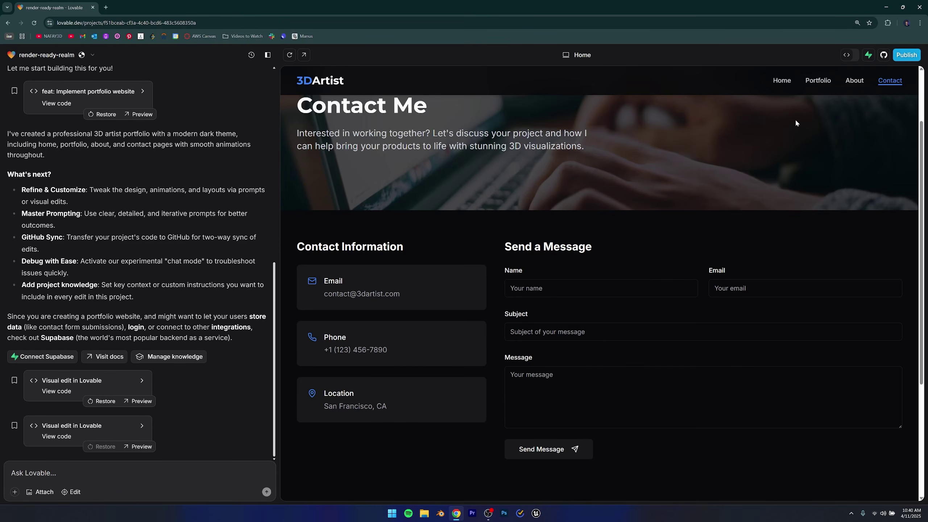
# Inspect the project's source files App.tsx, postcss.config.js, package.json and tsconfig.app.json, and return to the site preview
pyautogui.click(846, 54)
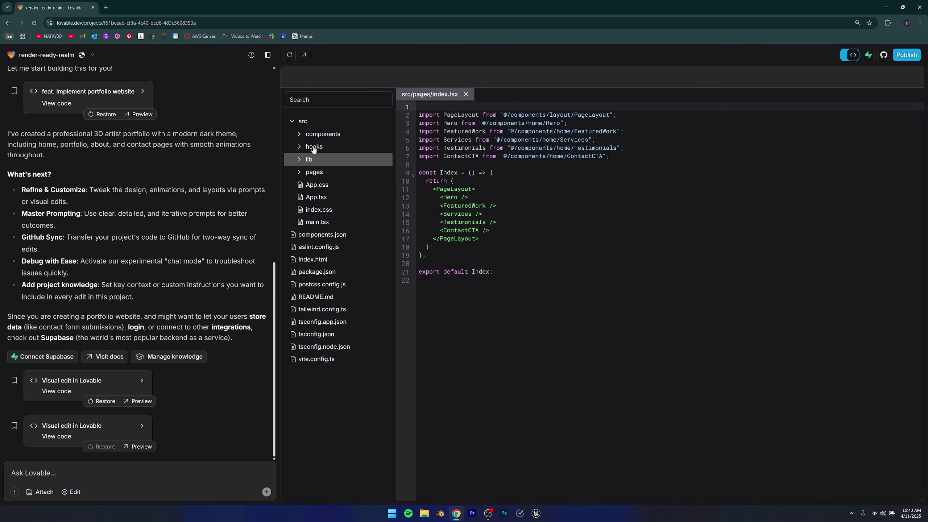
pyautogui.click(317, 197)
pyautogui.click(321, 284)
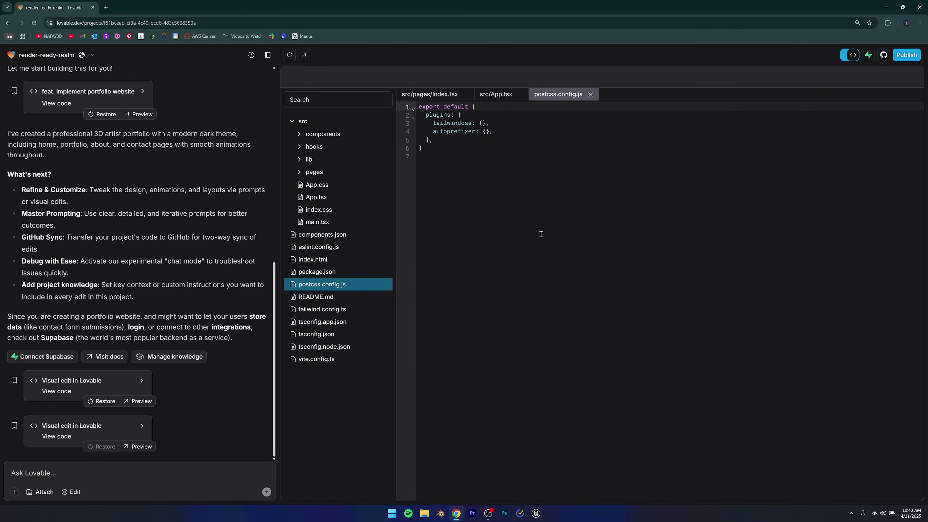
pyautogui.click(317, 272)
pyautogui.click(322, 321)
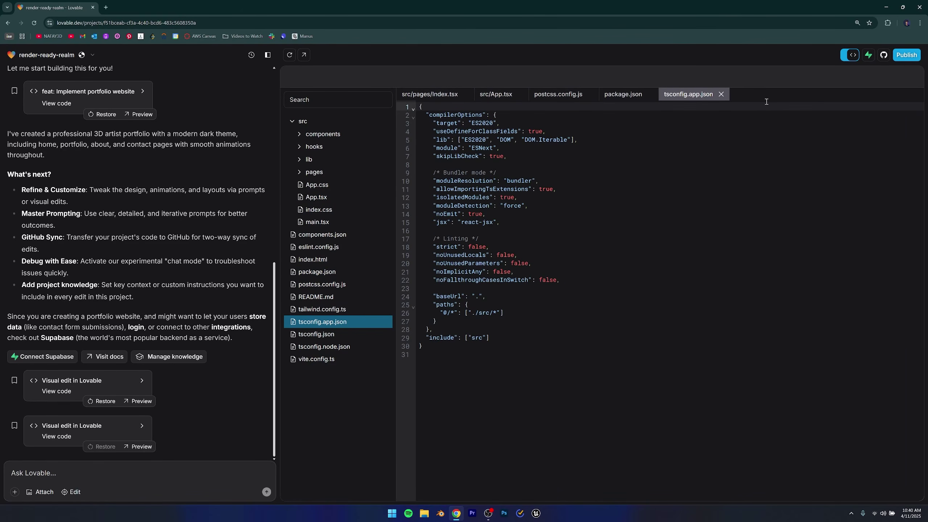
pyautogui.click(841, 56)
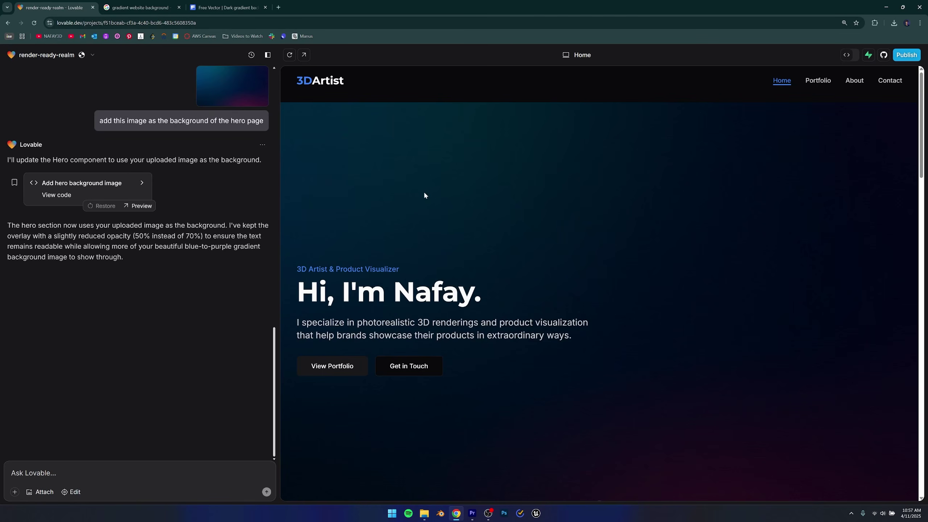
# Open the published site render-ready-realm.lovable.app from the publishing options and look through its home page
pyautogui.click(903, 55)
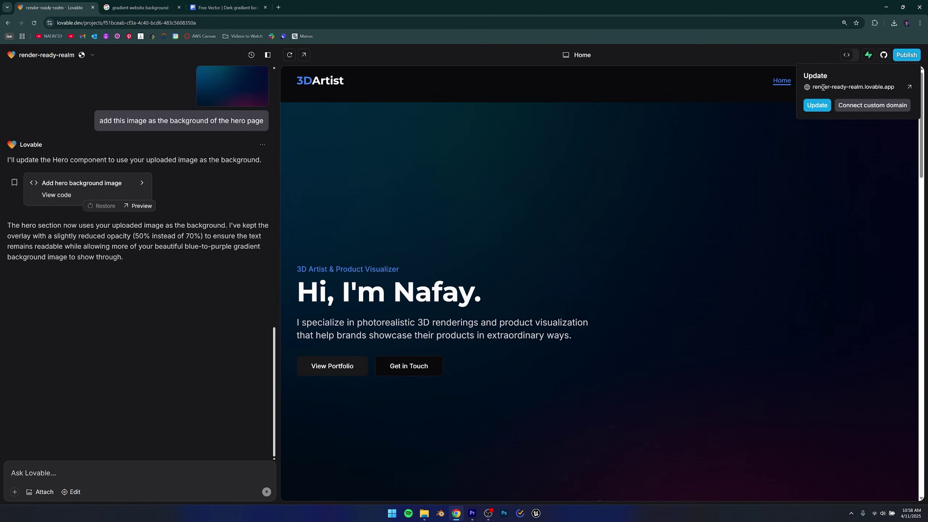
pyautogui.click(909, 87)
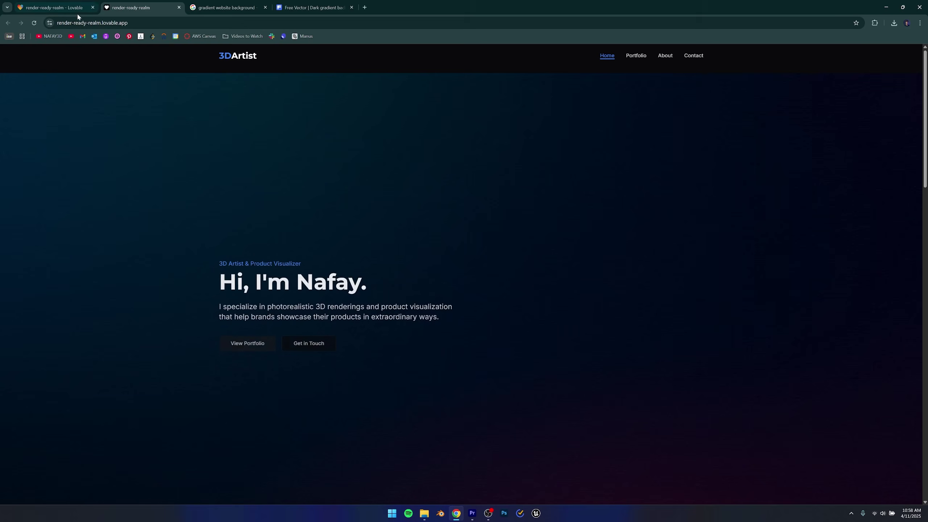
pyautogui.scroll(-15, 464, 212)
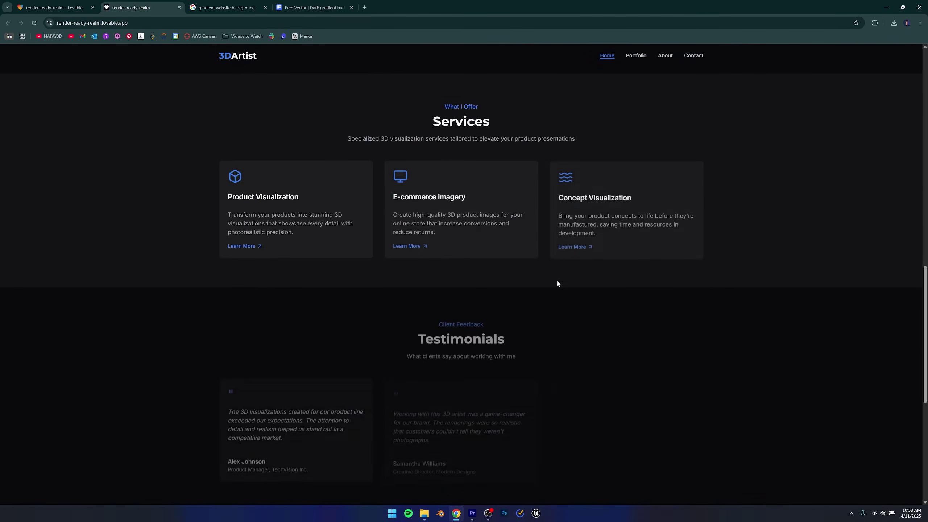
pyautogui.scroll(15, 557, 281)
# Look through the project gallery on the published site's Portfolio page and open the About page
pyautogui.click(649, 57)
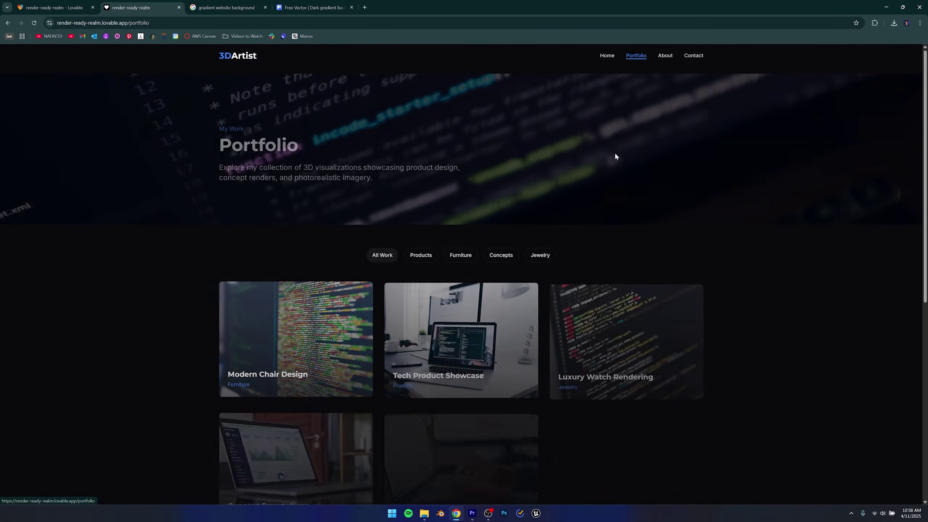
pyautogui.hotkey('ctrl', '=')
pyautogui.hotkey('ctrl', '=')
pyautogui.scroll(-10, 546, 229)
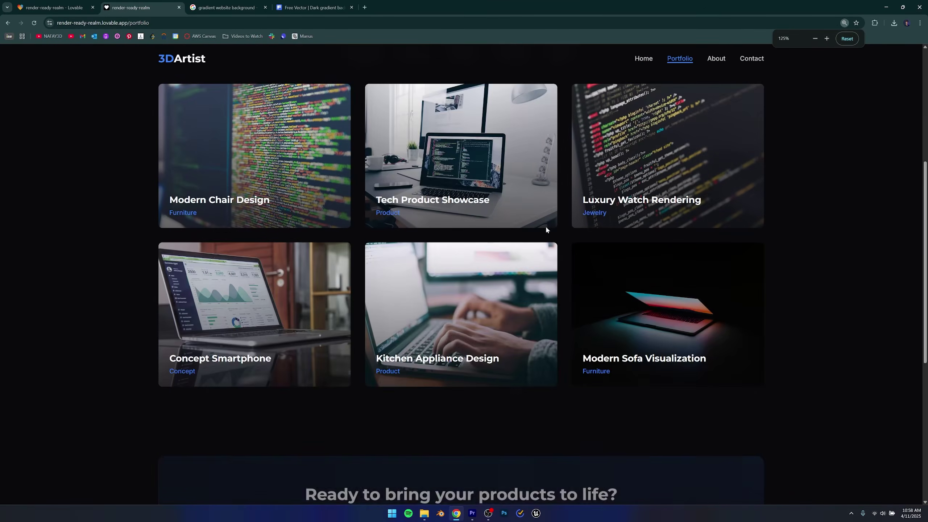
pyautogui.scroll(10, 547, 231)
pyautogui.click(715, 60)
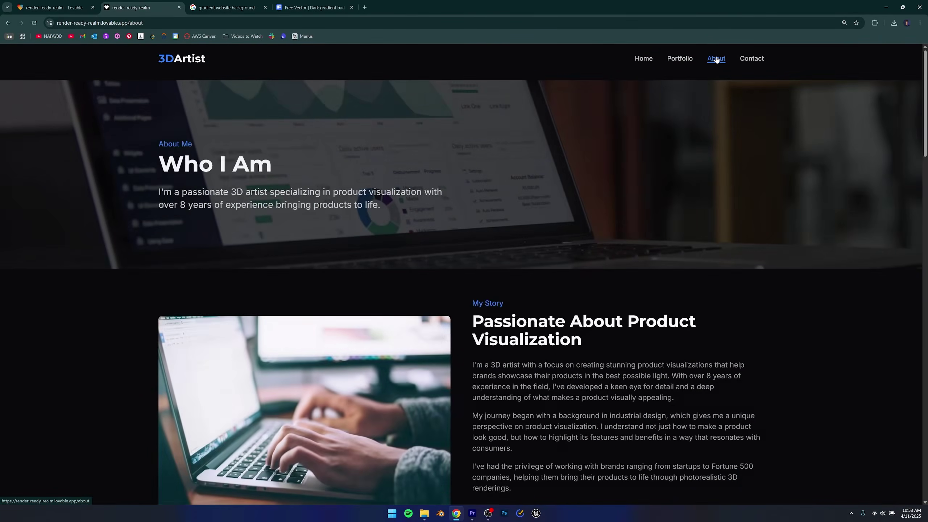
# Return from the published site's About page to the Lovable project and open its custom domain settings
pyautogui.click(145, 23)
pyautogui.click(104, 288)
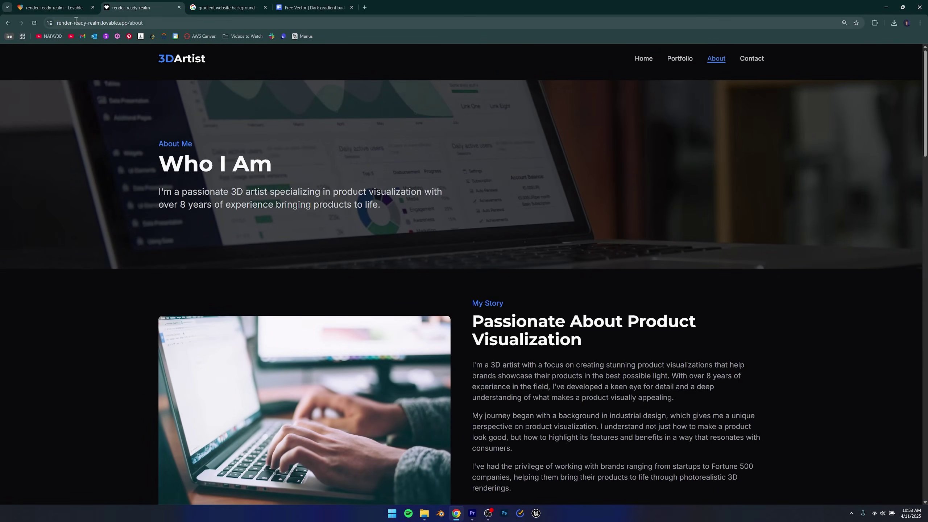
pyautogui.hotkey('ctrl', 'shift', 'Tab')
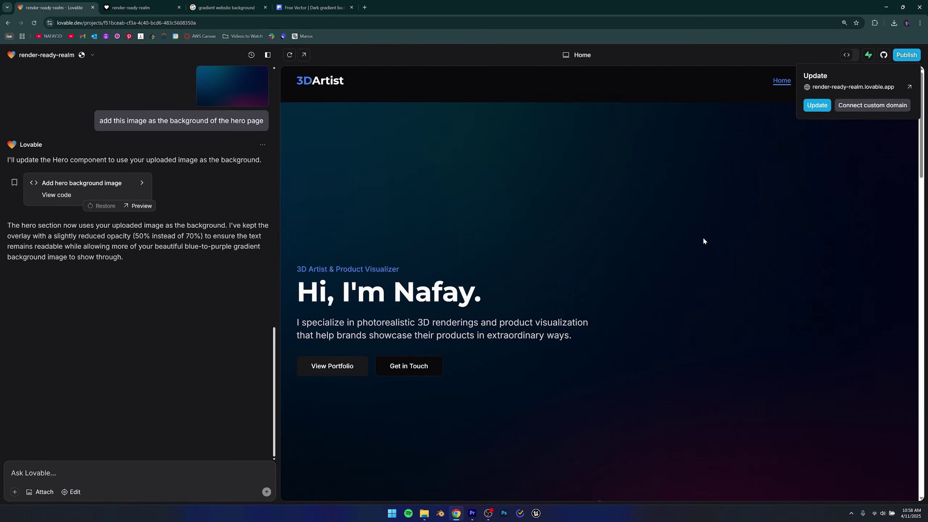
pyautogui.click(861, 109)
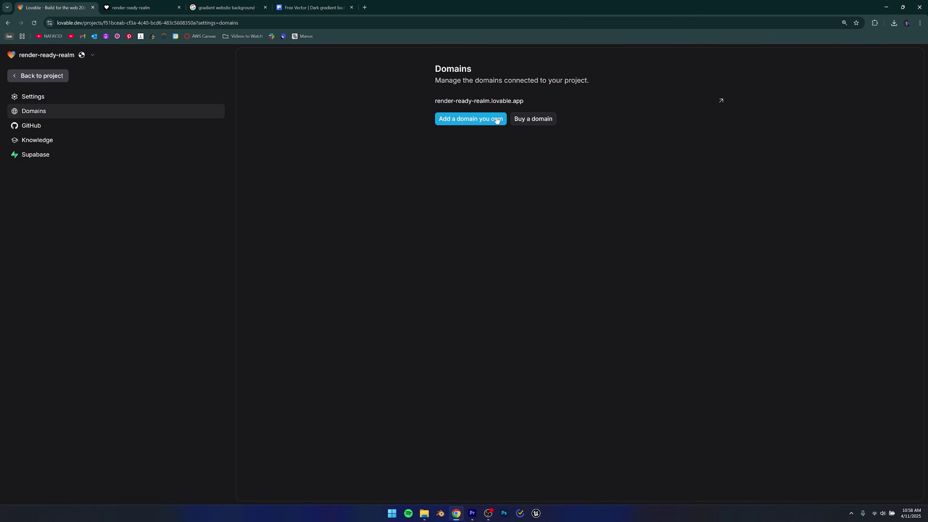
# Start buying a domain and check the availability of one based on the artist's brand name
pyautogui.click(521, 120)
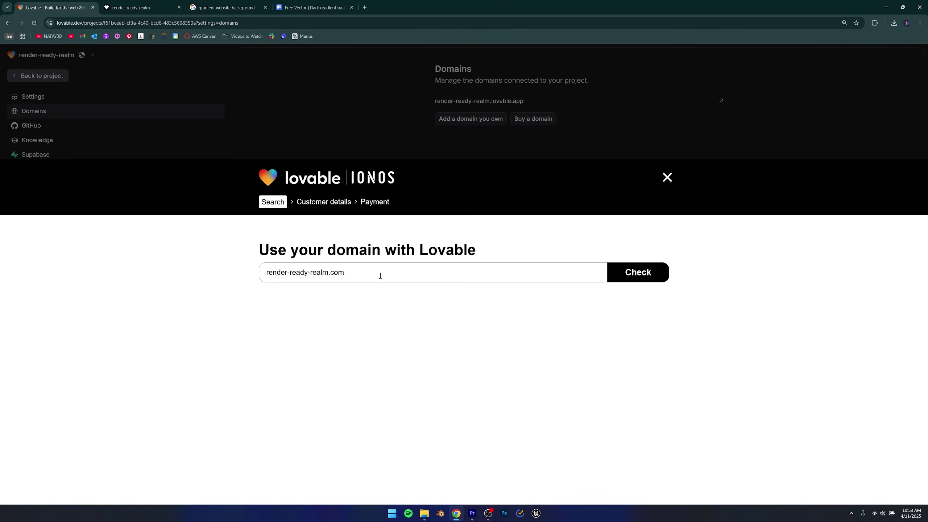
pyautogui.moveTo(380, 276); pyautogui.dragTo(267, 273)
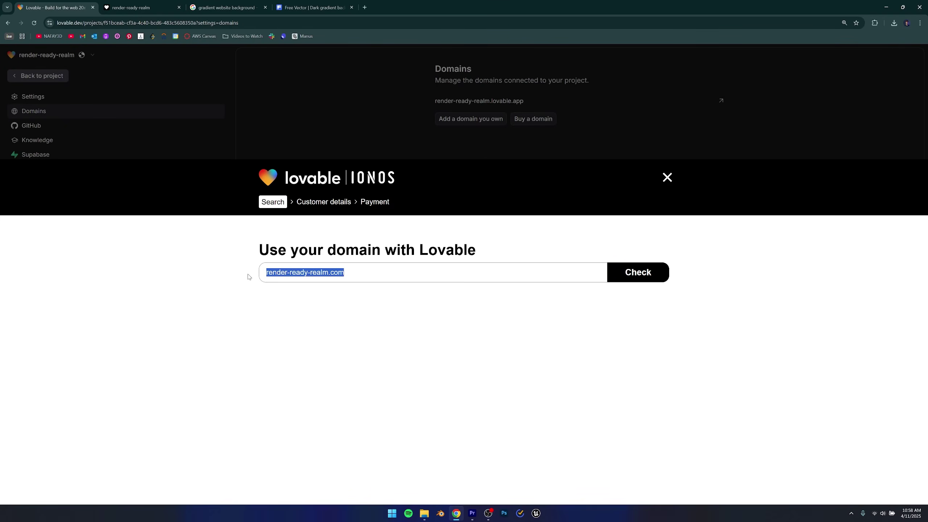
pyautogui.write('nafay3d')
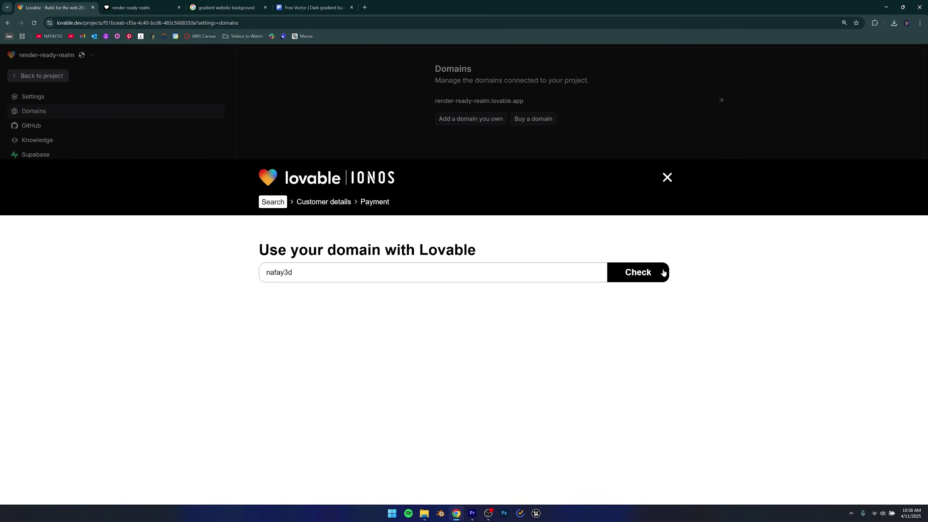
pyautogui.click(663, 272)
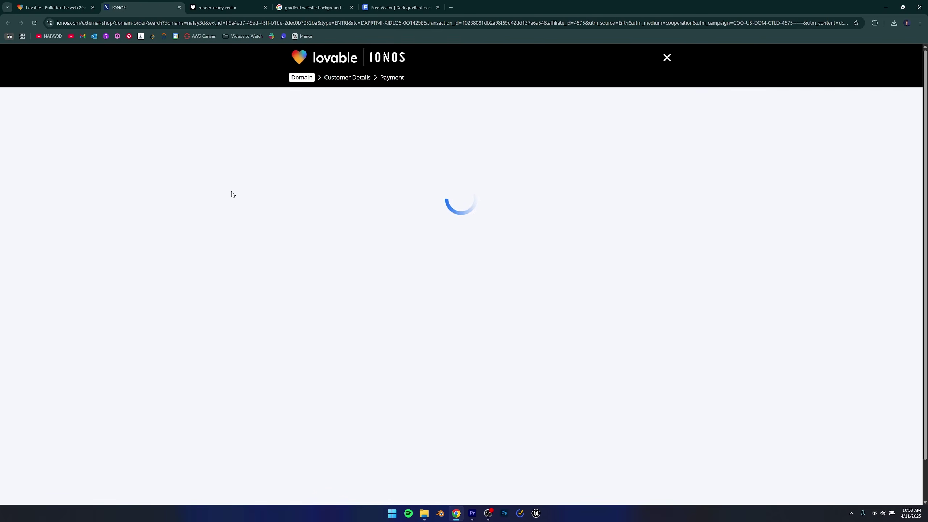
# Abandon the domain purchase and return to the project editor to look at its GitHub connection
pyautogui.hotkey('ctrl', 'shift', 'Tab')
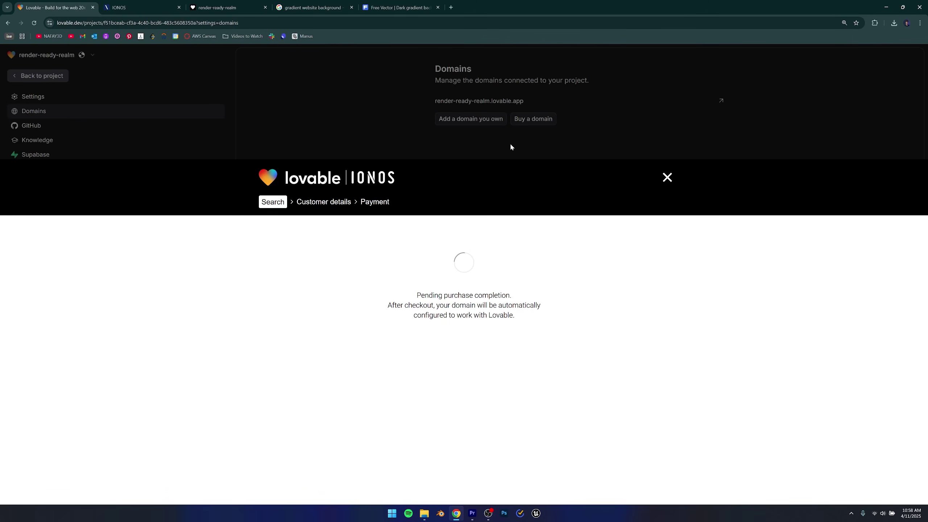
pyautogui.click(667, 178)
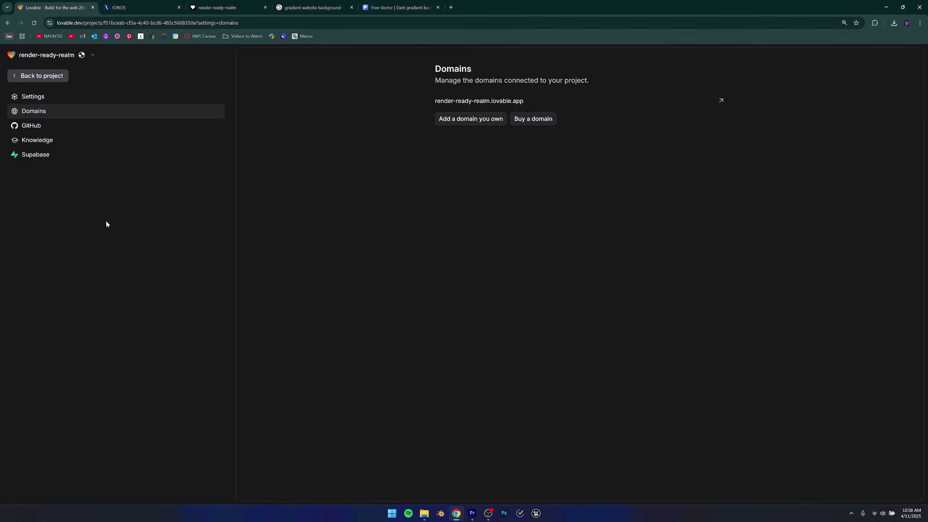
pyautogui.click(36, 76)
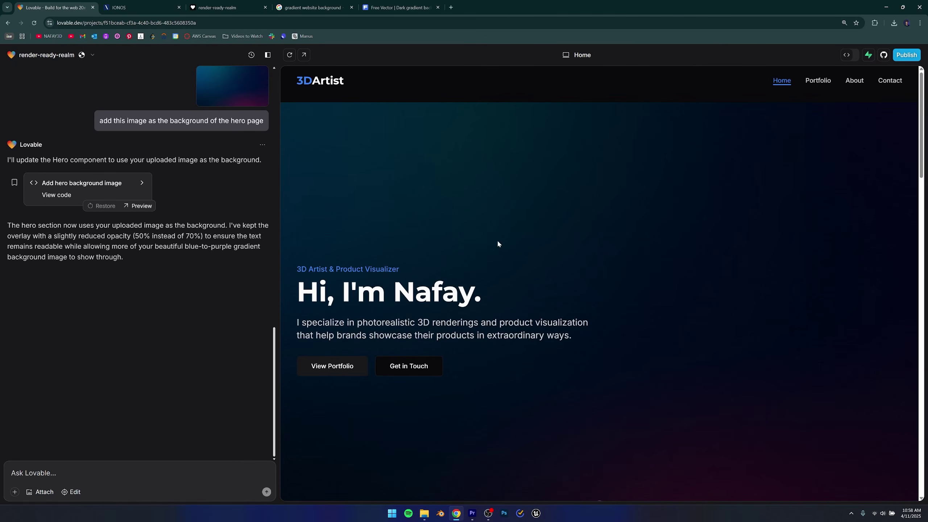
pyautogui.click(884, 55)
# Check the published site's web address on its About page and return to the Lovable project
pyautogui.click(219, 7)
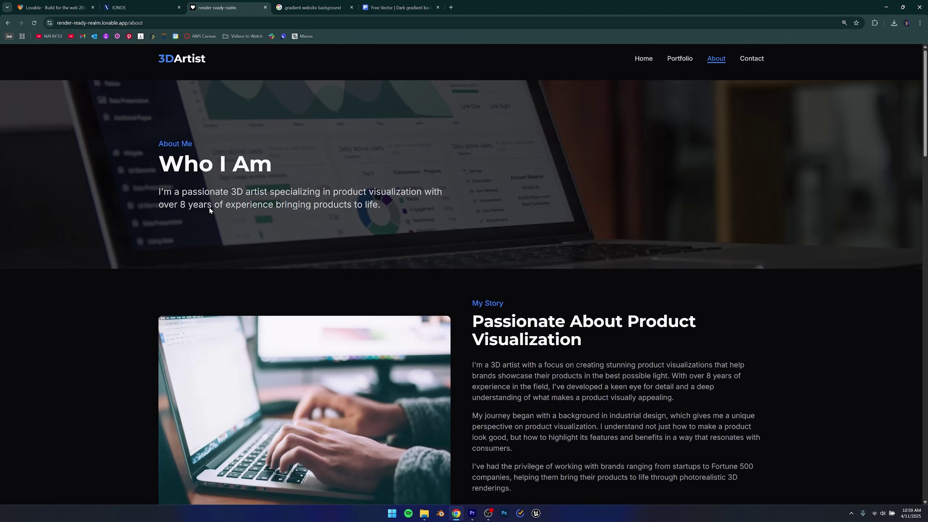
pyautogui.click(98, 22)
pyautogui.press('Escape')
pyautogui.click(55, 8)
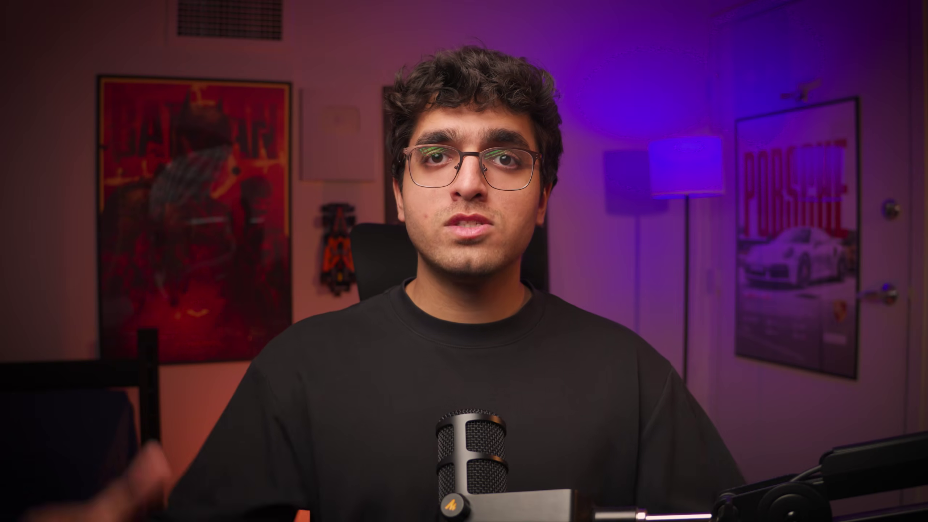